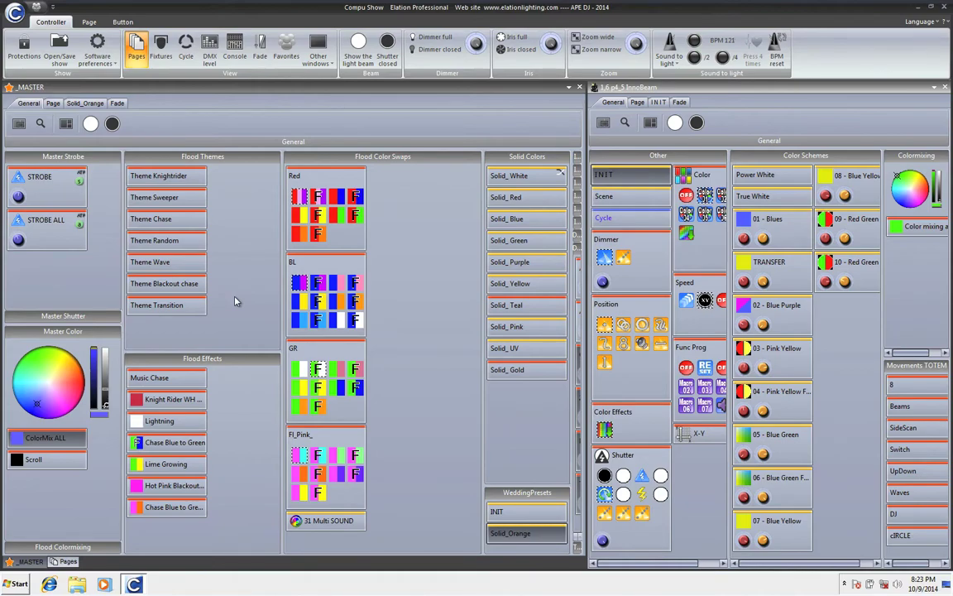
Step: Review Theme Sweeper's Priority and Options settings, then start the Solid_Orange wedding preset
right_click(157, 197)
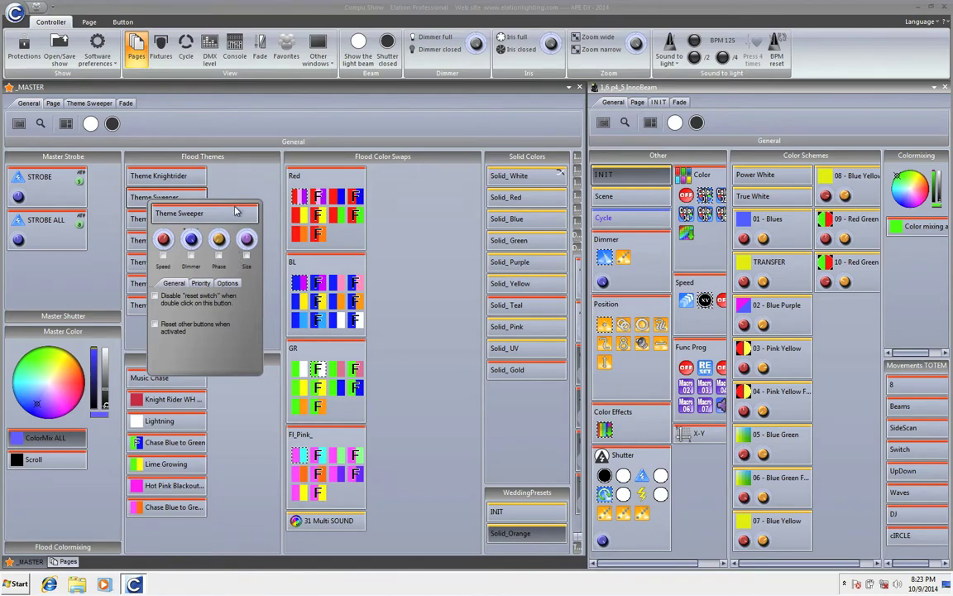
click(201, 283)
click(228, 283)
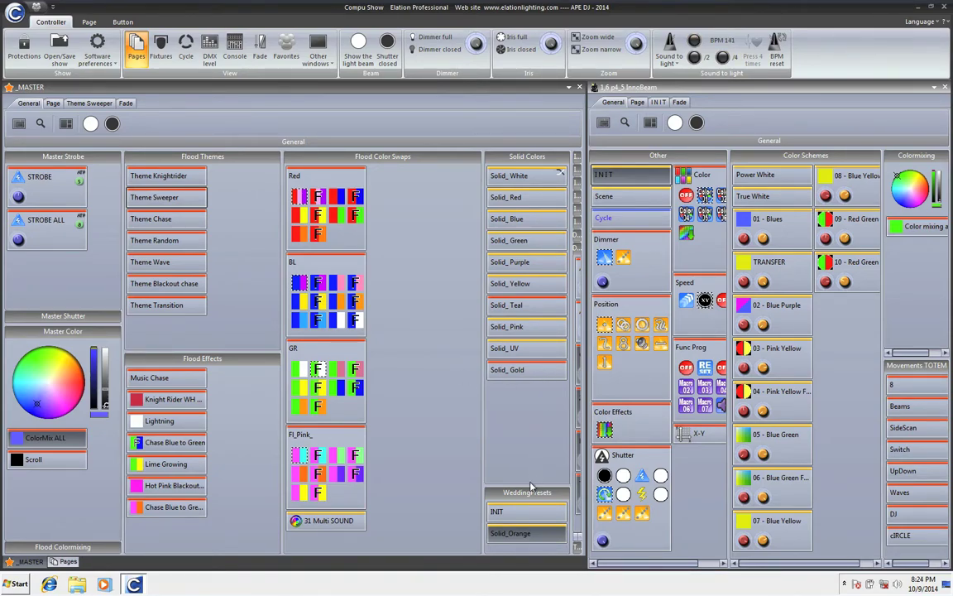
click(521, 534)
click(569, 87)
mouse_move(577, 111)
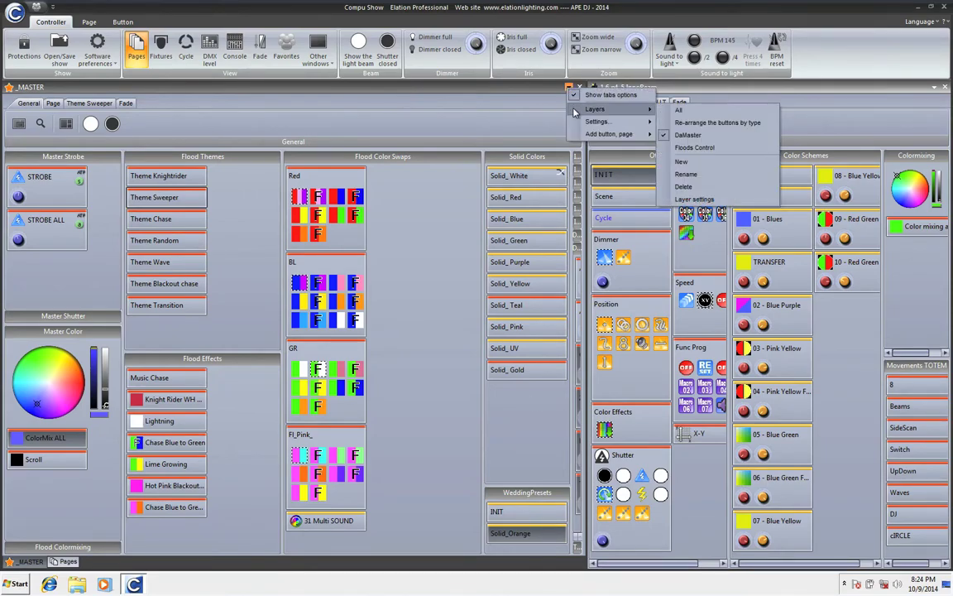
click(695, 199)
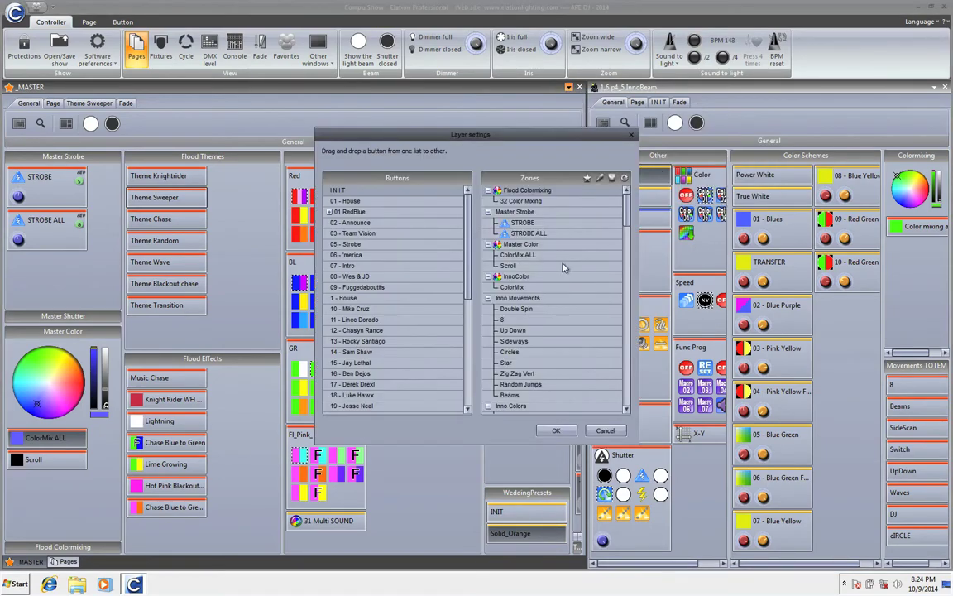
drag(626, 208, 626, 313)
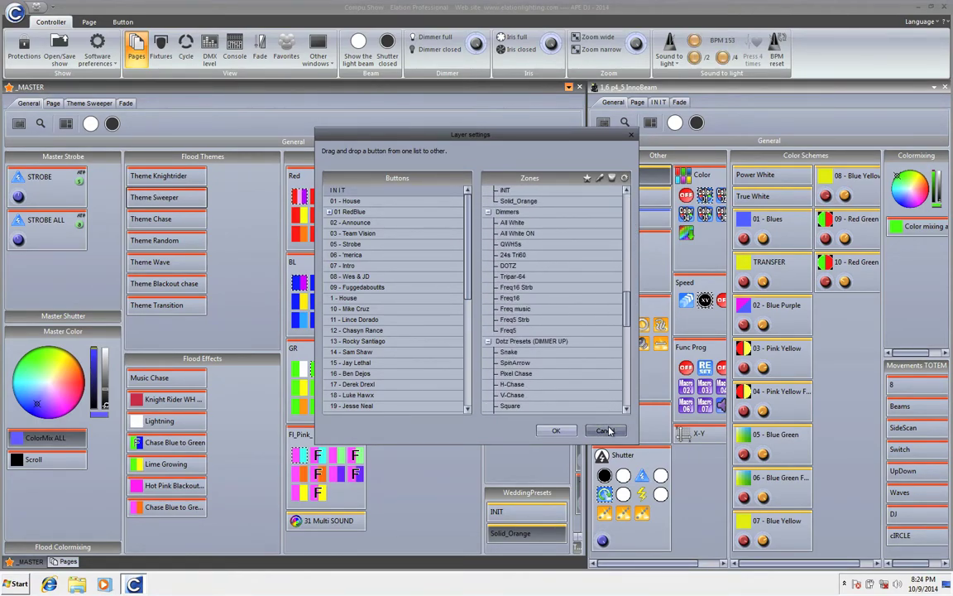
click(606, 430)
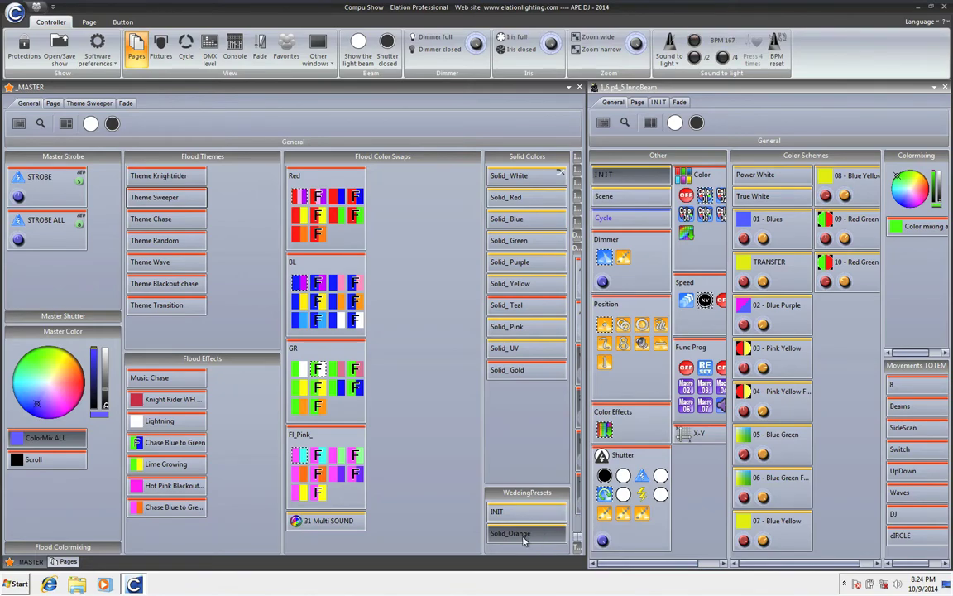
Step: Check Solid_Orange in the editor without saving, then move it into Solid Colors below Solid_Gold
right_click(538, 532)
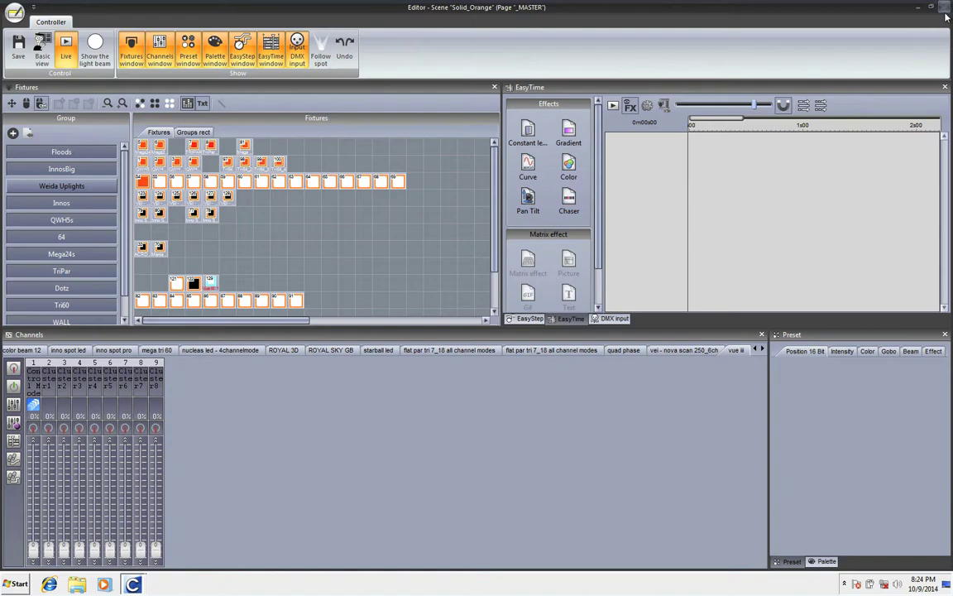
click(941, 8)
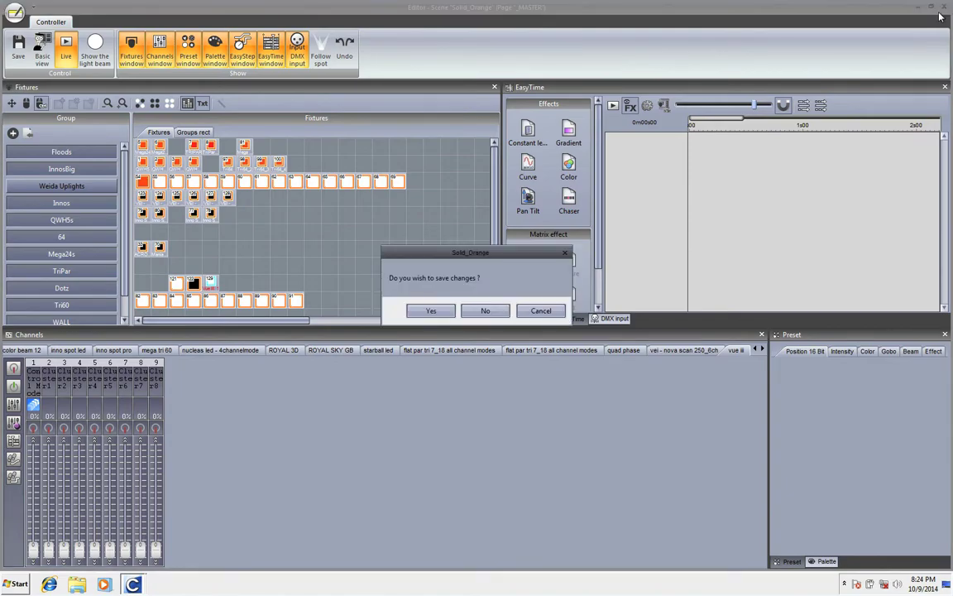
click(483, 310)
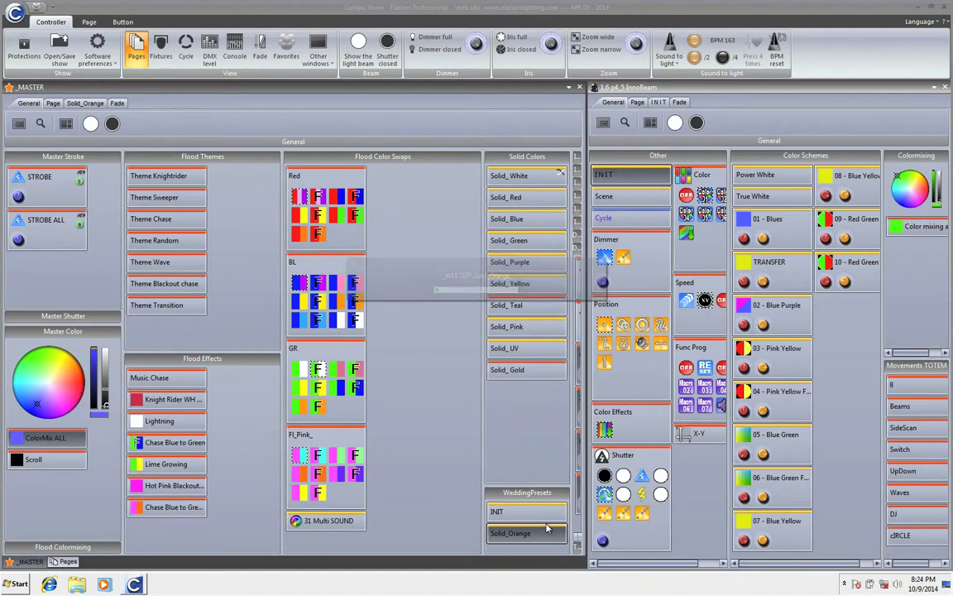
drag(551, 534, 530, 414)
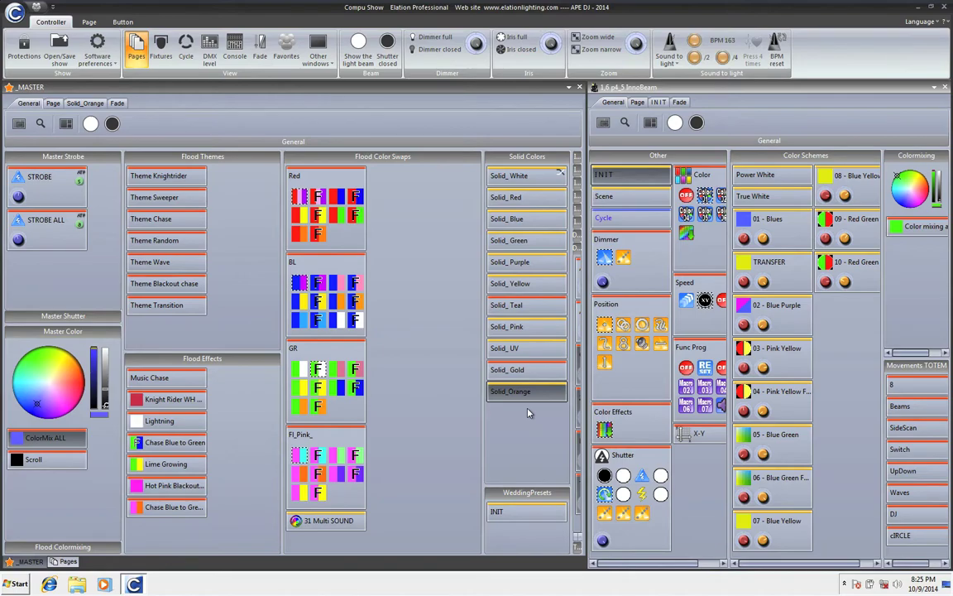
Step: Copy the InnoBeam page's Scene button into WeddingPresets just below INIT
click(627, 199)
click(606, 198)
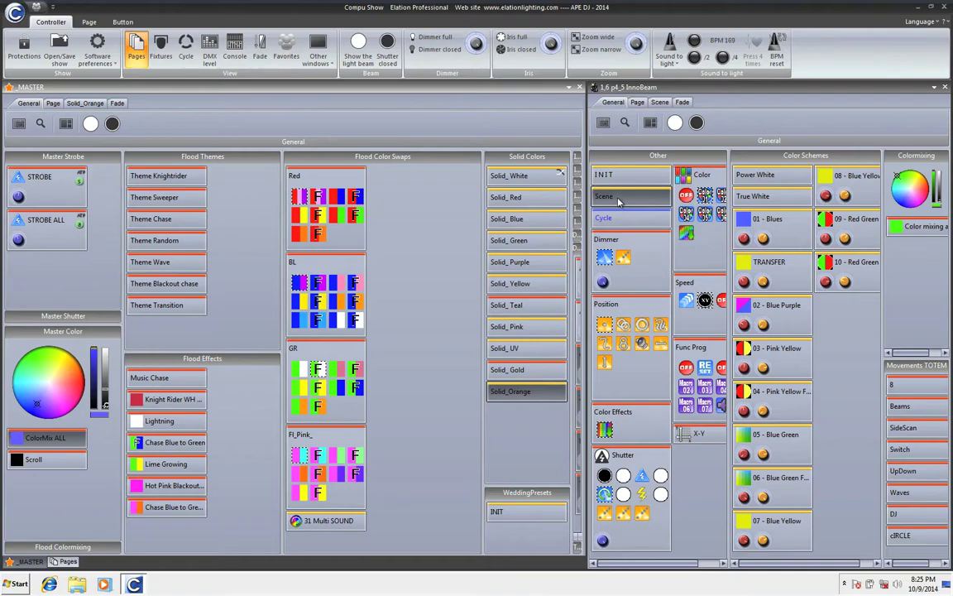
drag(431, 592, 527, 534)
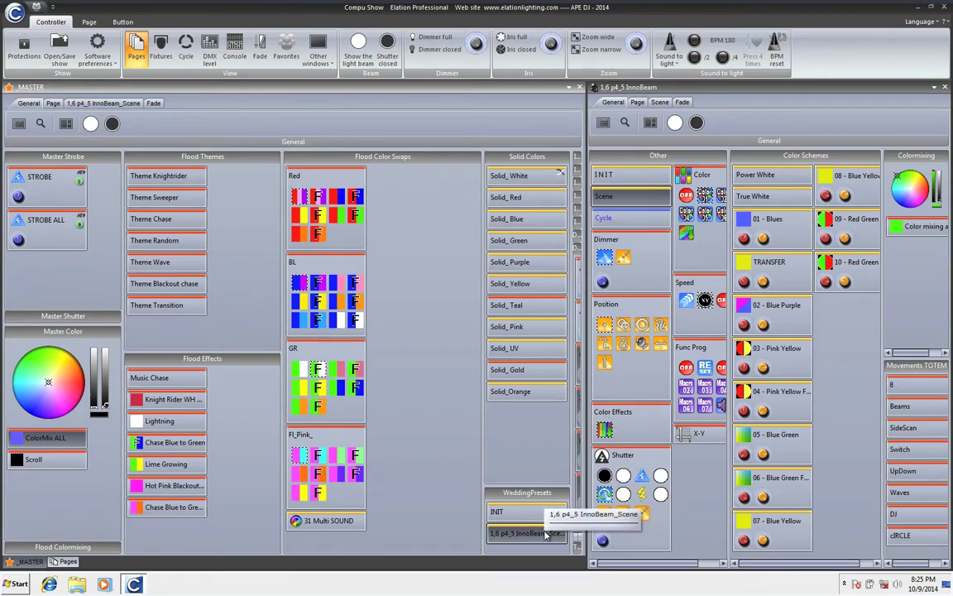
Step: Rename the copied scene button to 'InnoBeam SCENE'
right_click(546, 533)
click(574, 405)
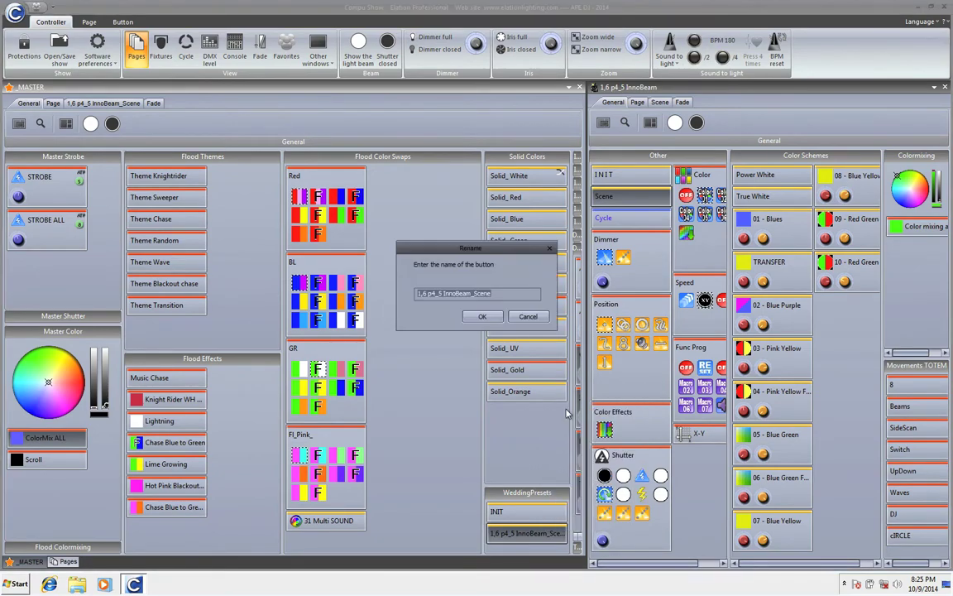
text(InnoBe)
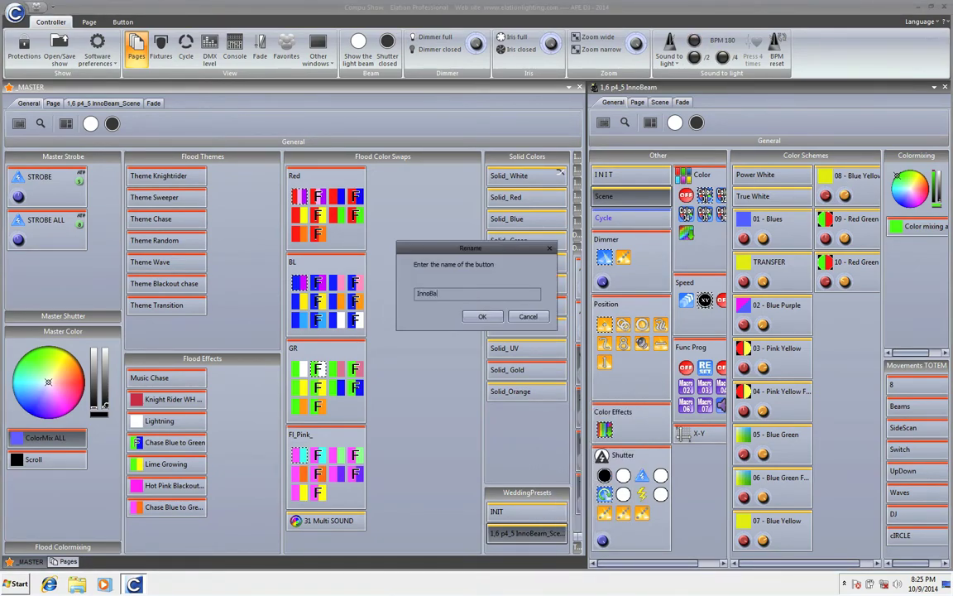
text(am SCENE)
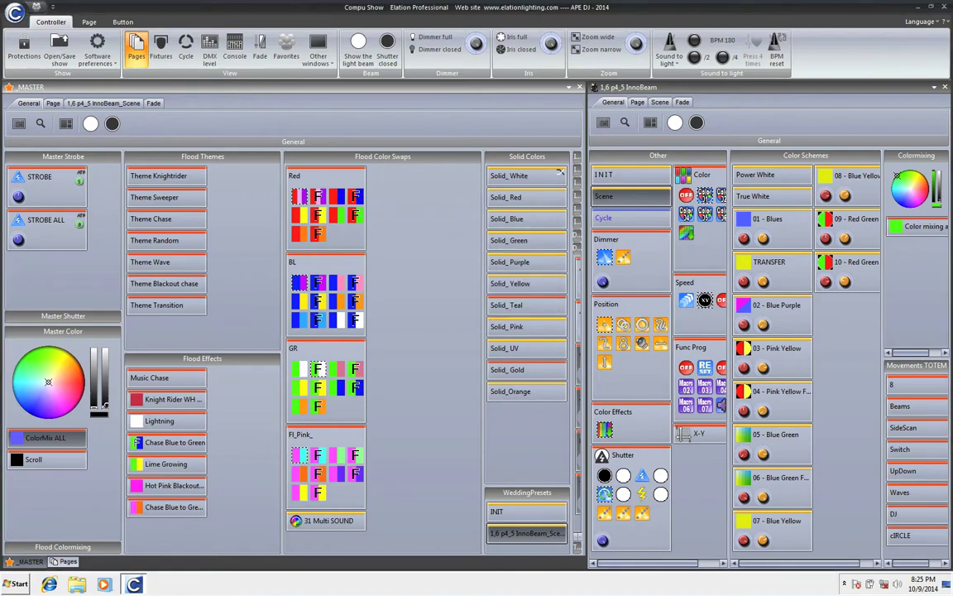
key(Return)
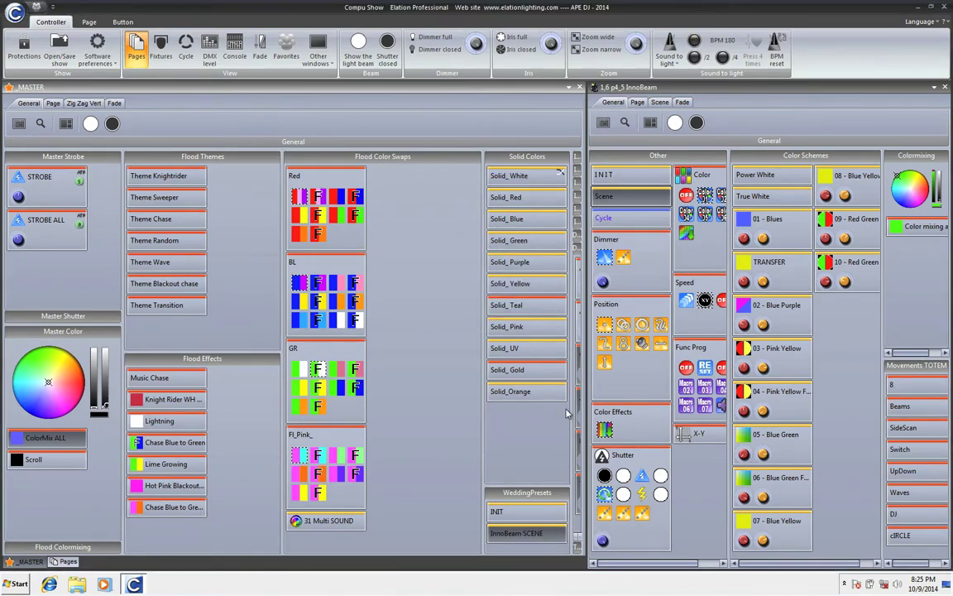
Step: Delete the InnoBeam SCENE button from WeddingPresets
right_click(506, 539)
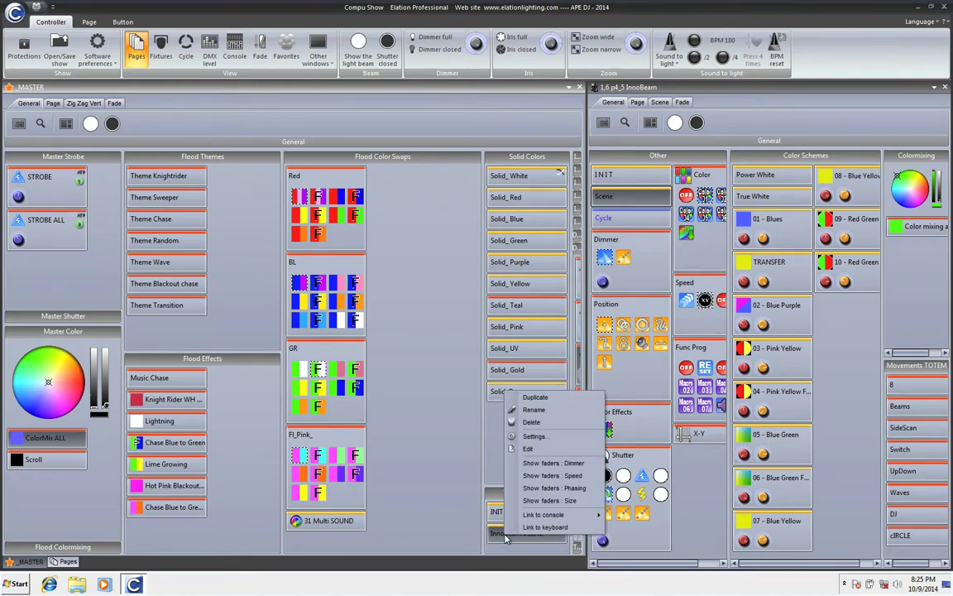
click(536, 426)
key(Return)
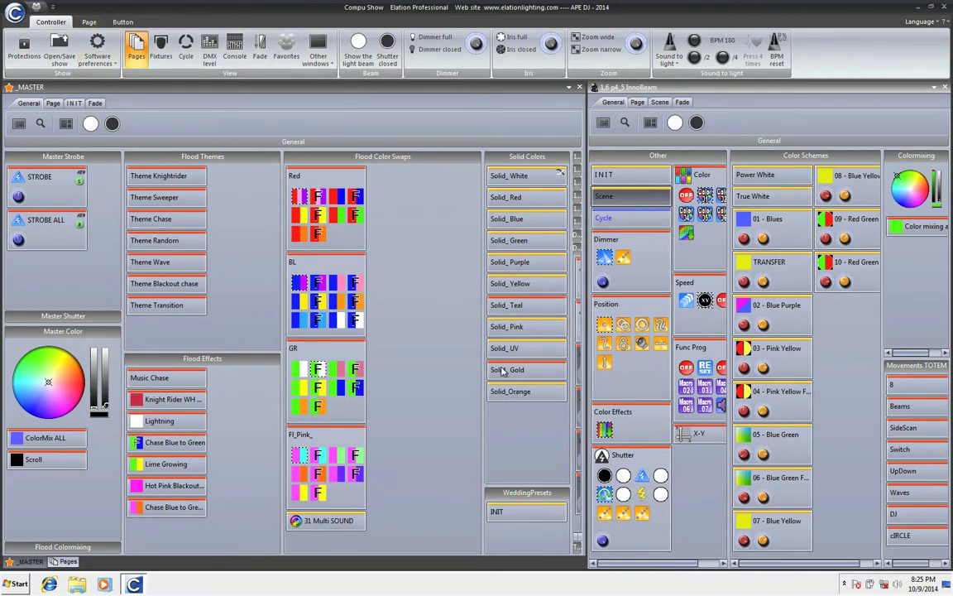
Step: With Solid_Orange running, create a new scene named Entrance in the WeddingPresets layer
click(508, 395)
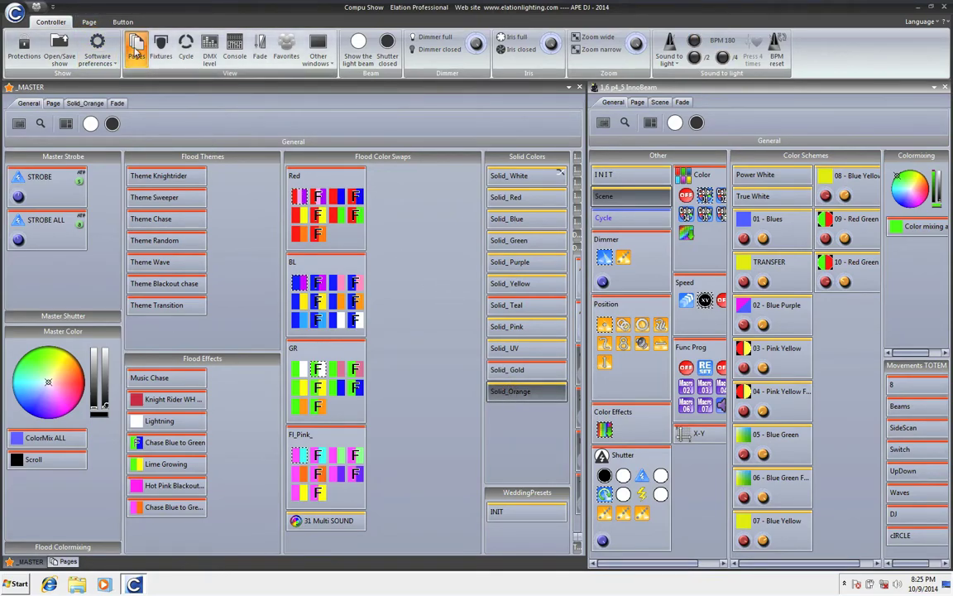
click(91, 23)
click(123, 22)
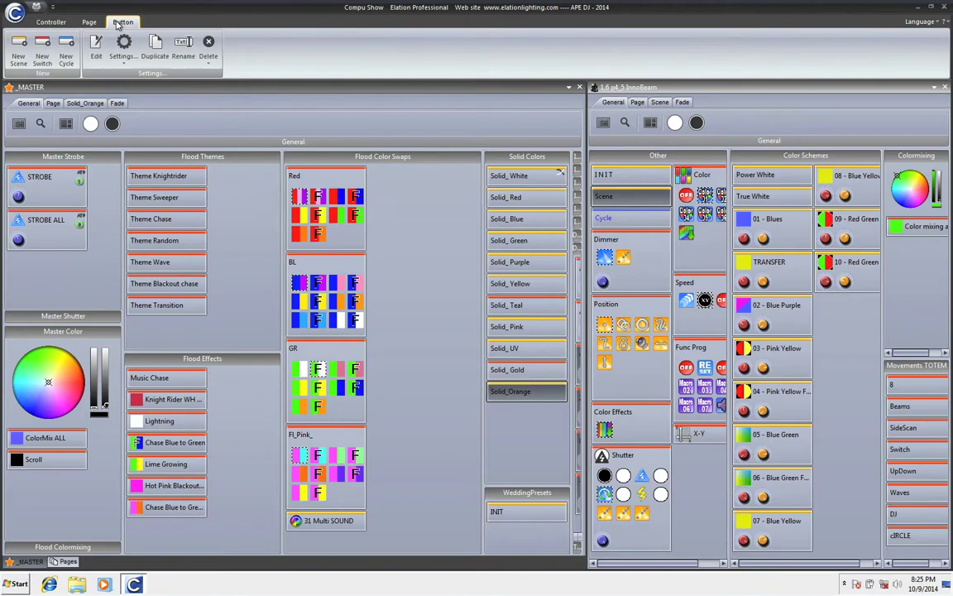
click(19, 51)
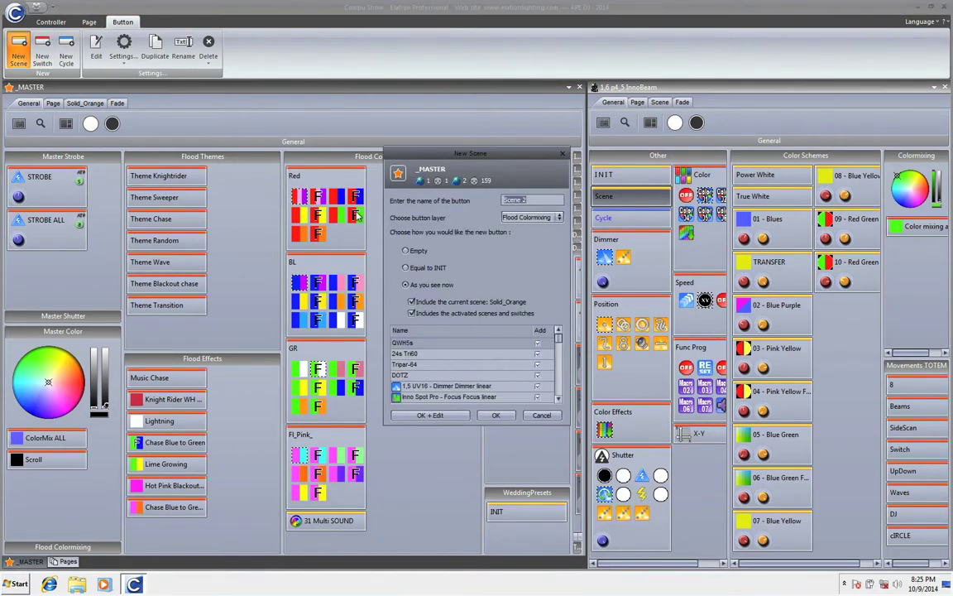
click(521, 217)
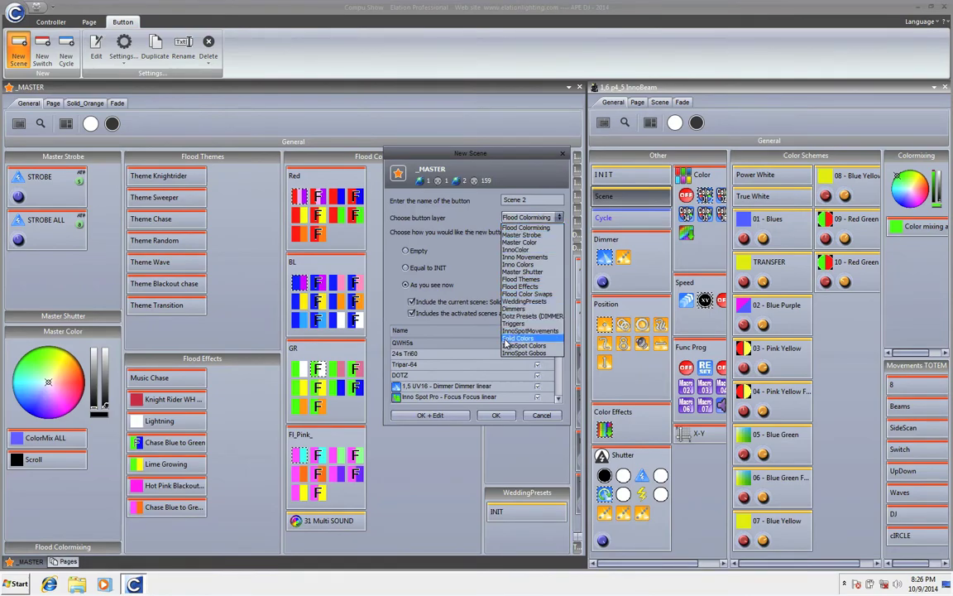
click(523, 302)
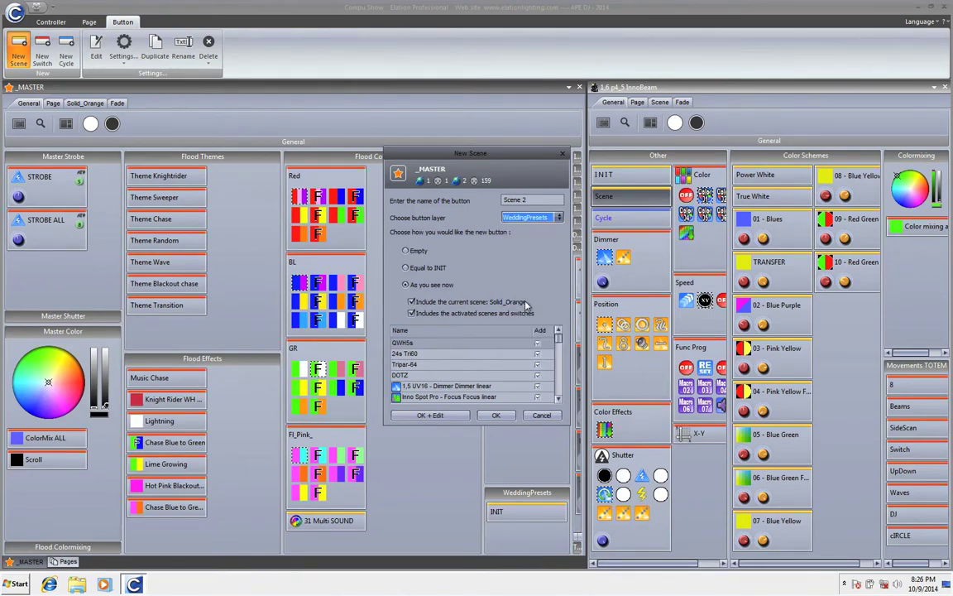
triple_click(518, 200)
text(Entrance)
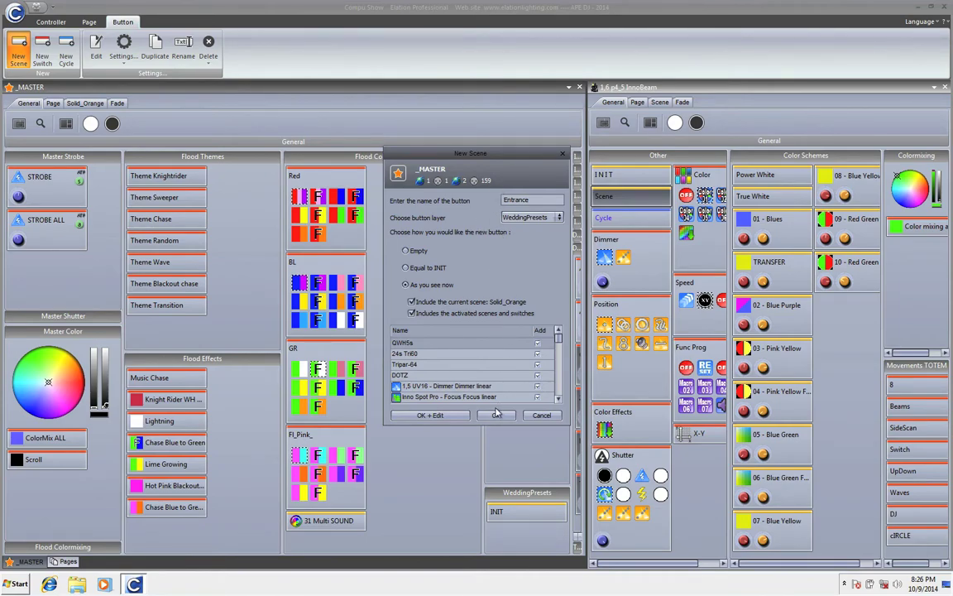
key(Return)
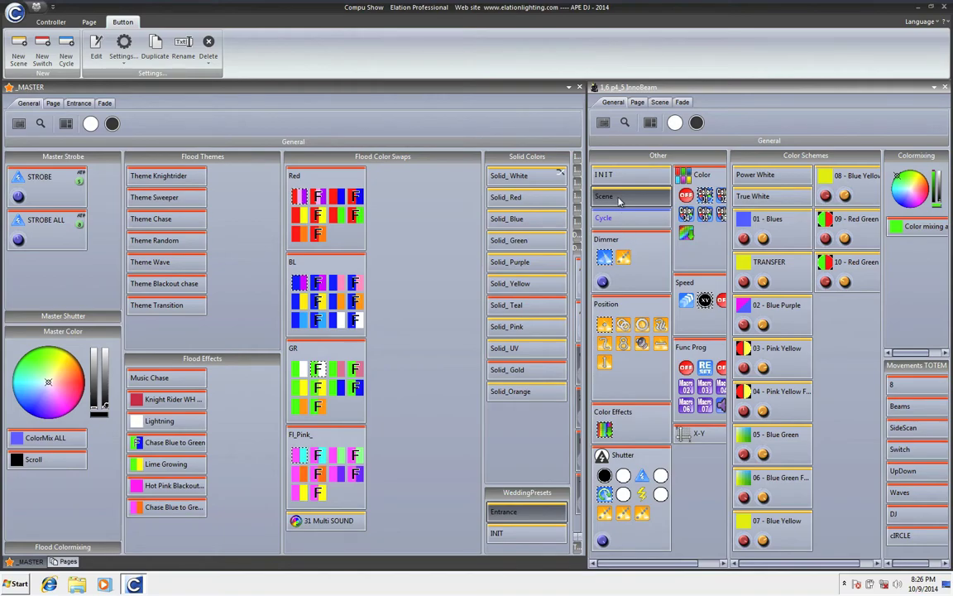
Step: Trigger INIT and Entrance, then inspect the Entrance scene in the editor without saving
click(505, 533)
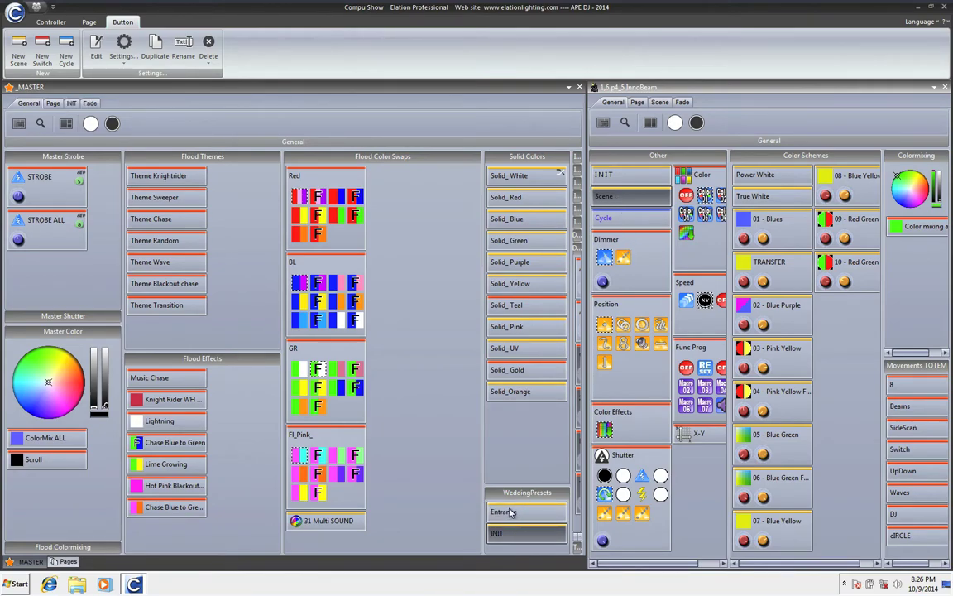
click(510, 513)
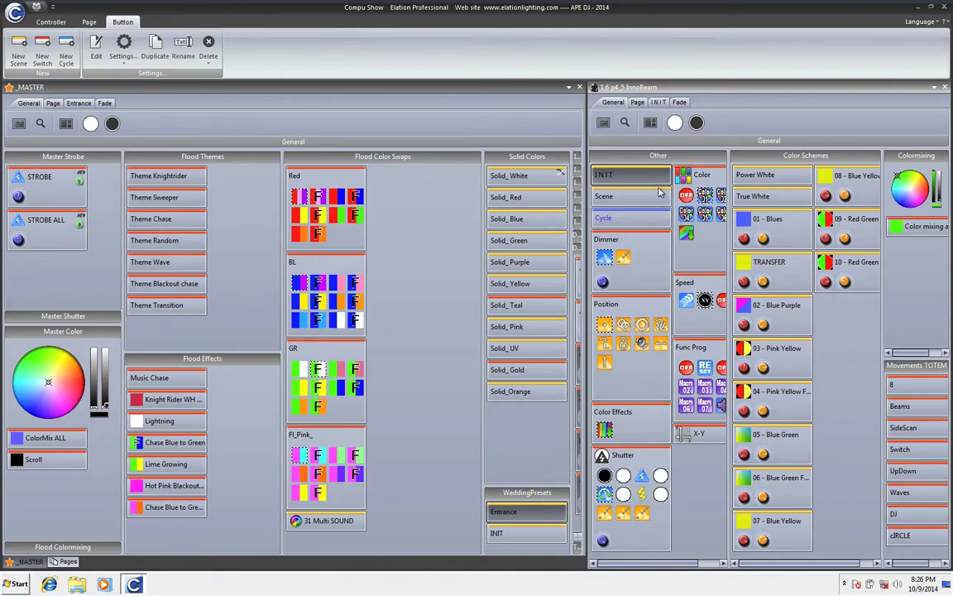
double_click(530, 515)
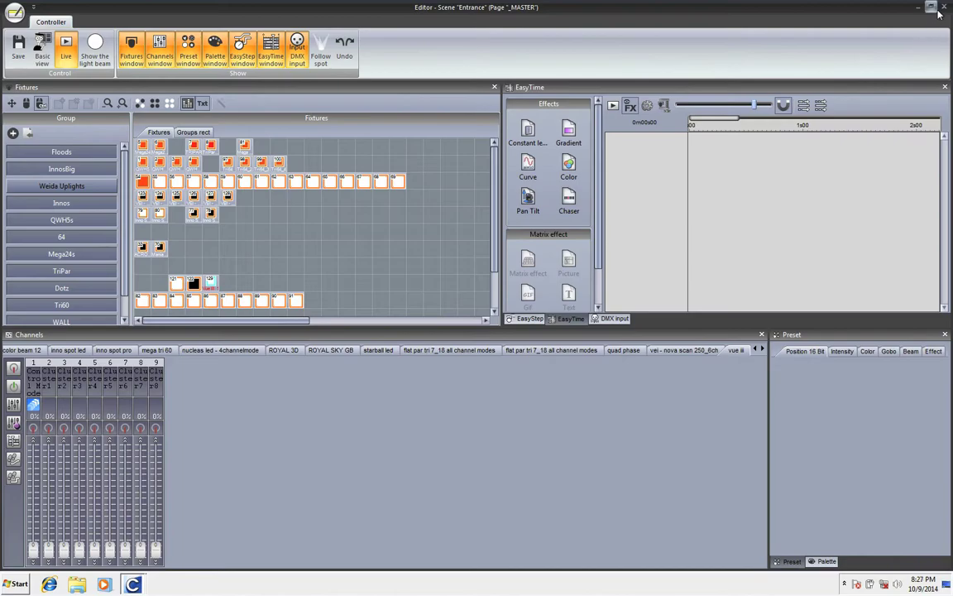
click(944, 7)
click(485, 310)
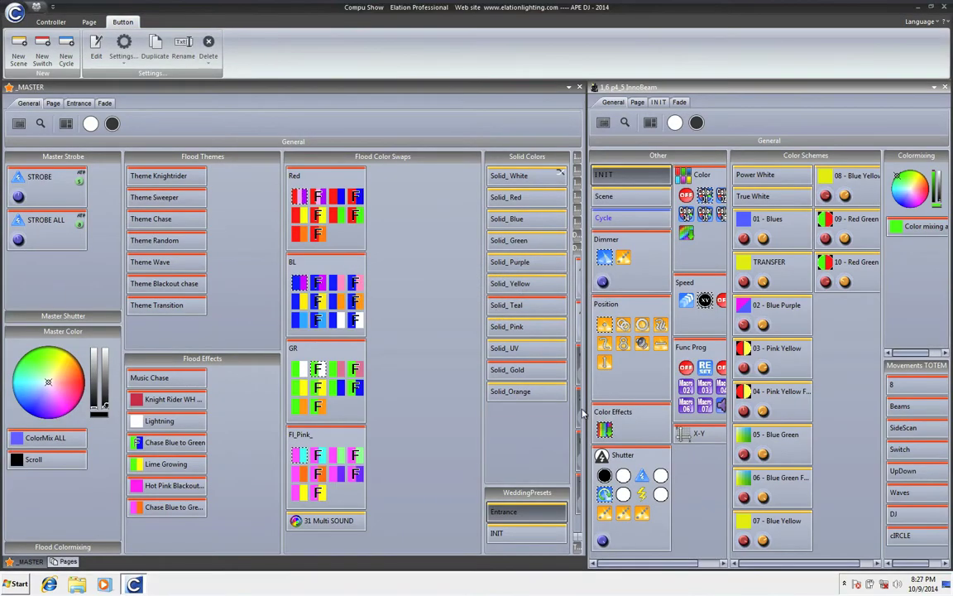
Step: Copy the InnoBeam PositionCircle movement's content into the Entrance scene
click(642, 325)
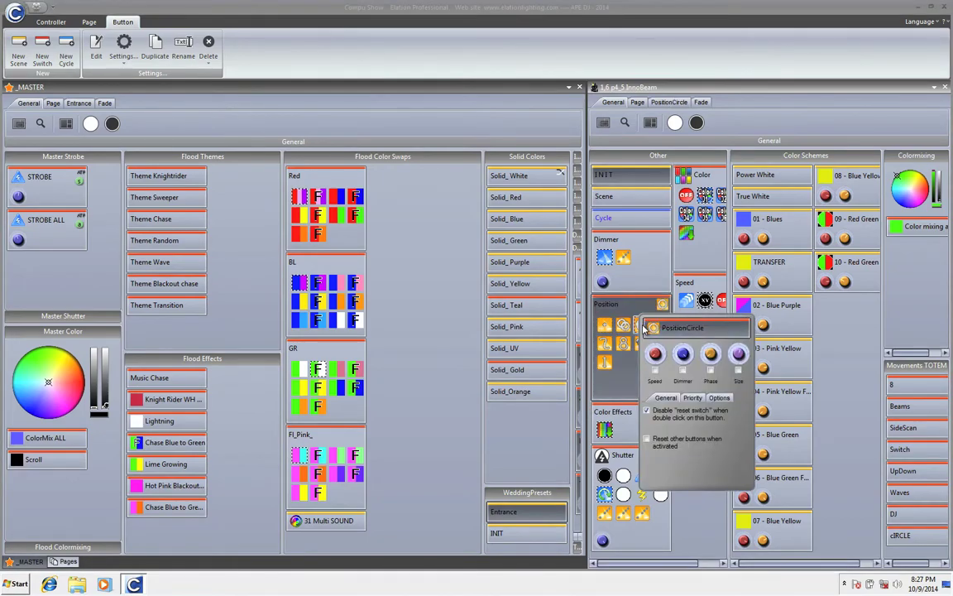
click(643, 326)
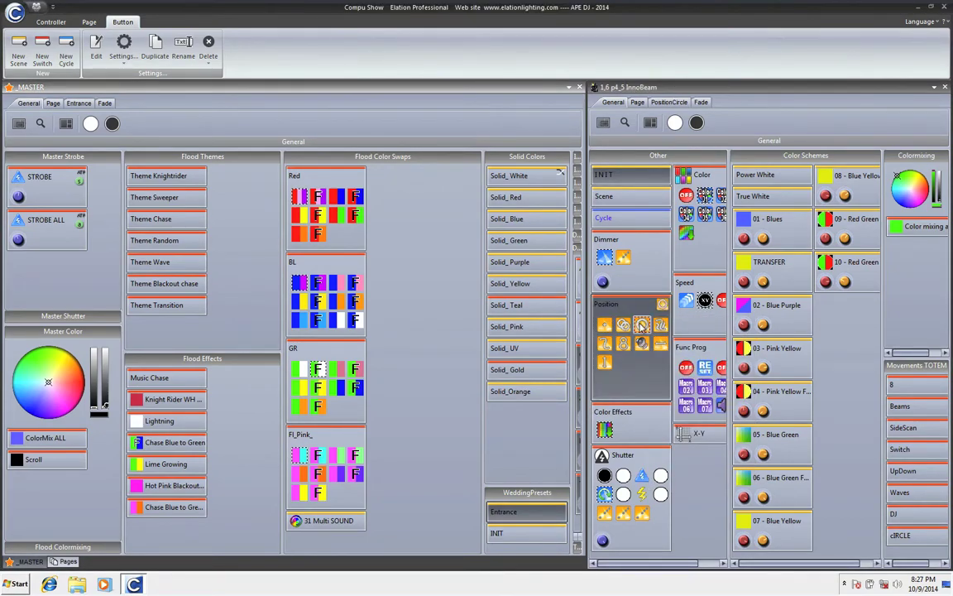
drag(643, 326, 501, 513)
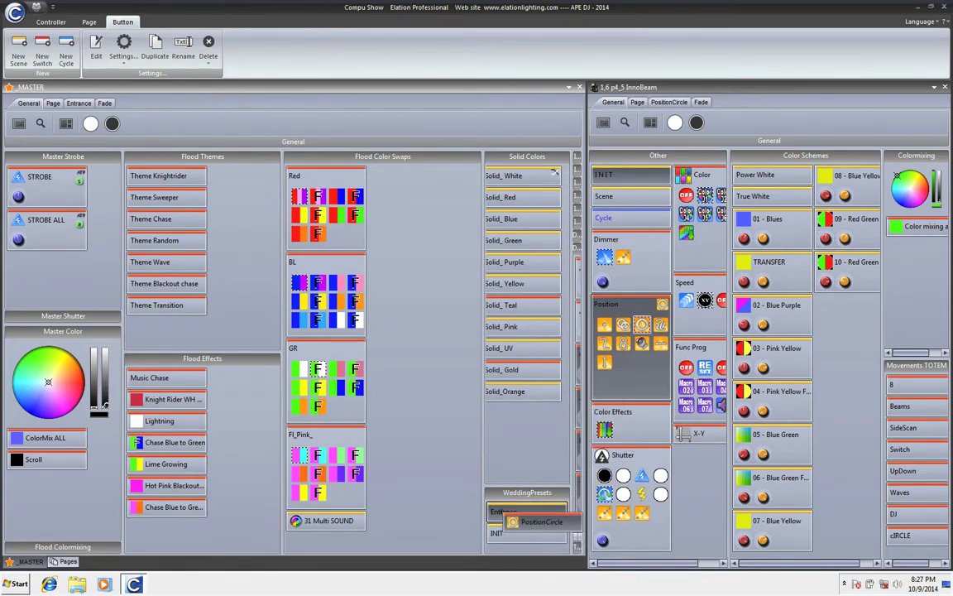
drag(508, 519, 506, 513)
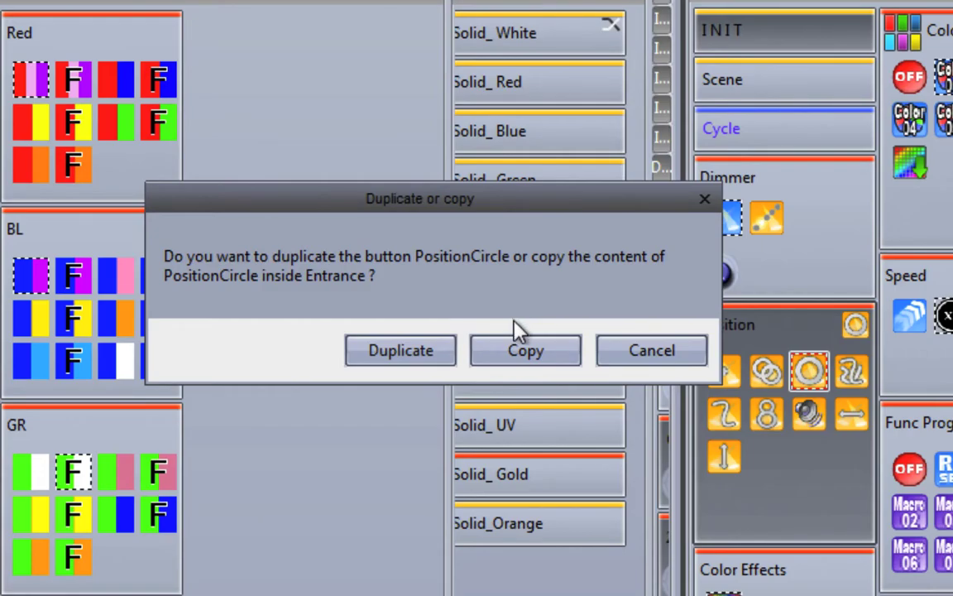
click(517, 353)
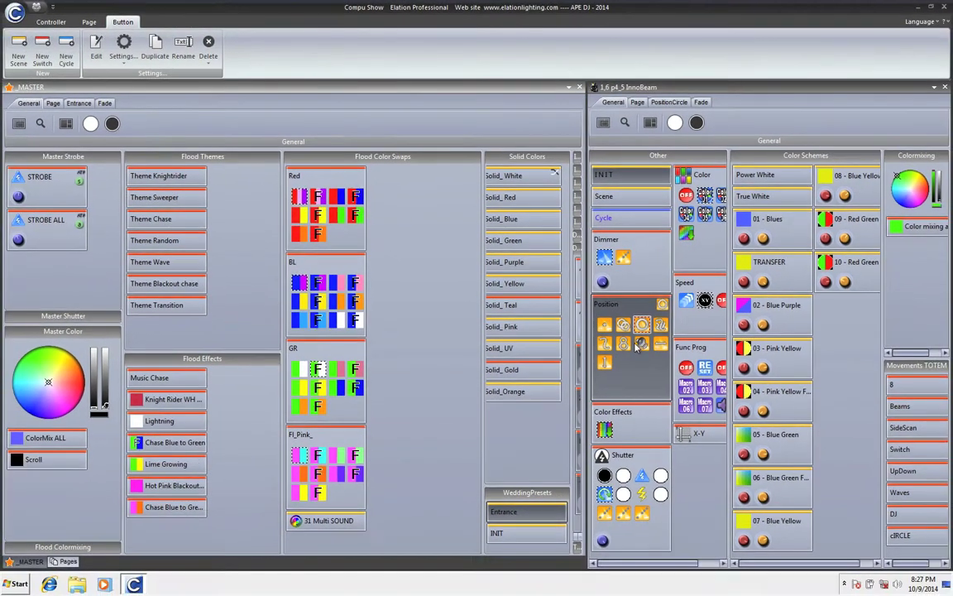
Step: Activate Entrance, pick a colour on the wheel, and enable InnoBeam Color mixing all
click(515, 513)
click(912, 174)
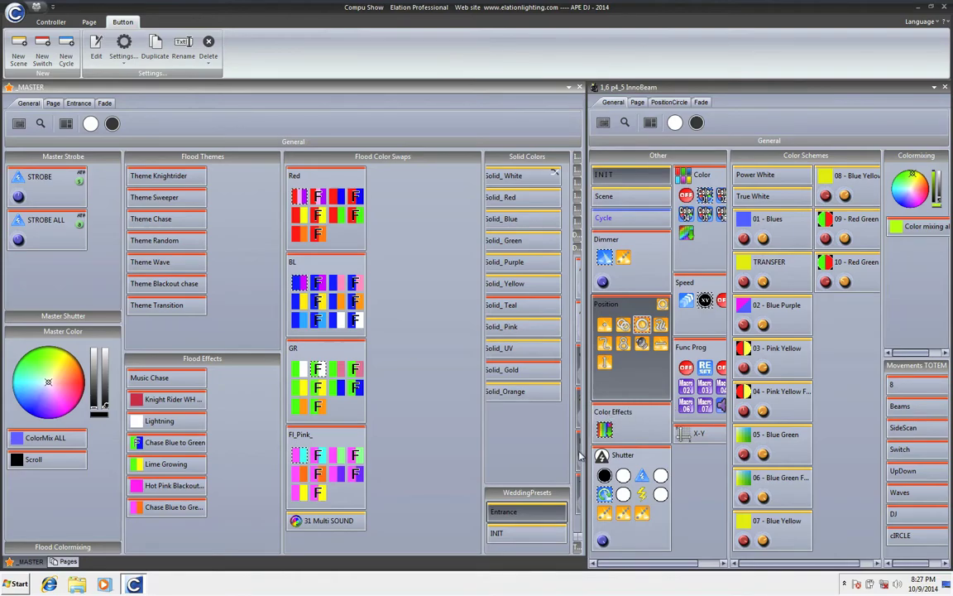
click(917, 227)
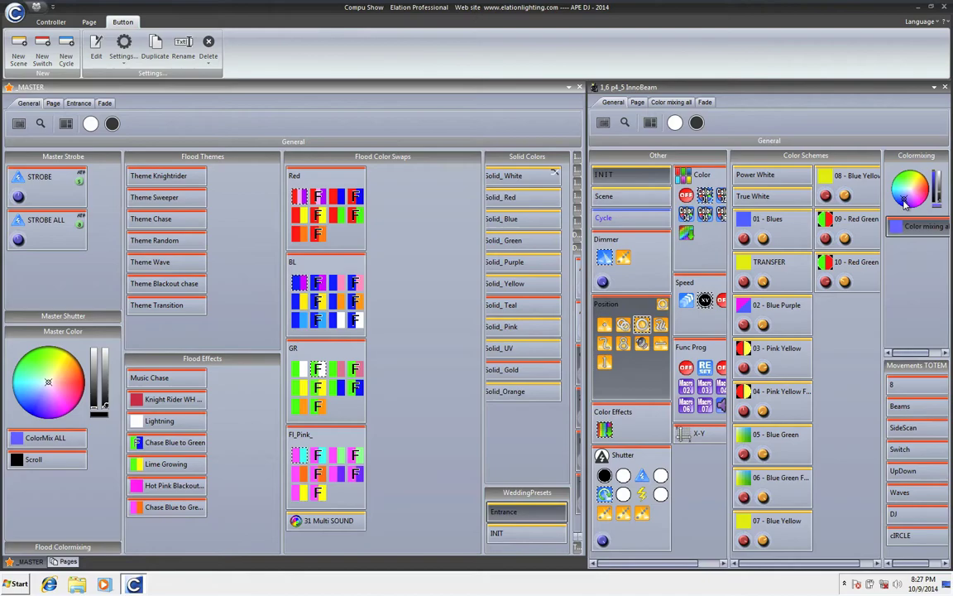
Step: Set the InnoBeam colour mix to blue, copy Color mixing all into Entrance, and test Entrance
click(759, 230)
drag(906, 230, 509, 512)
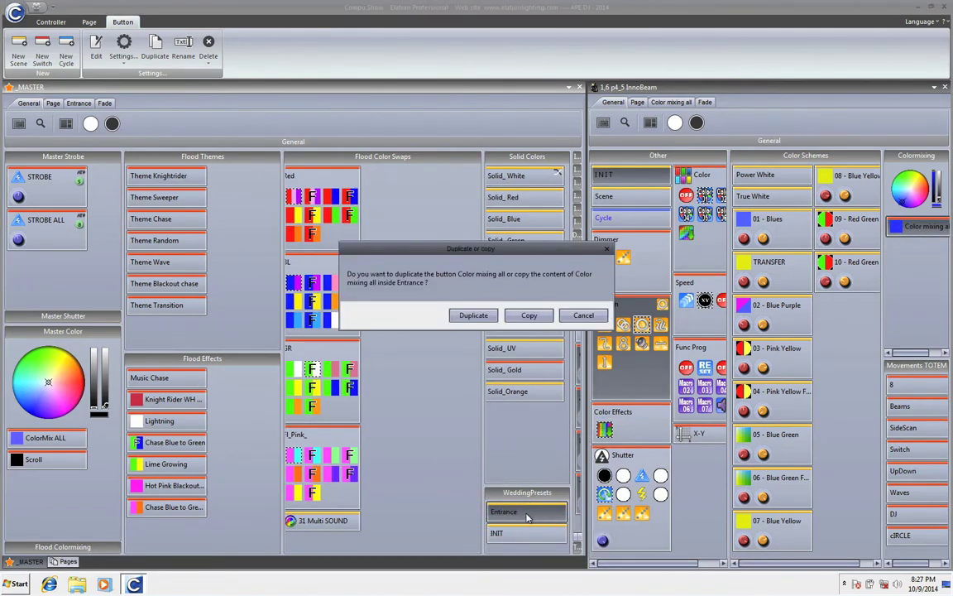
click(527, 317)
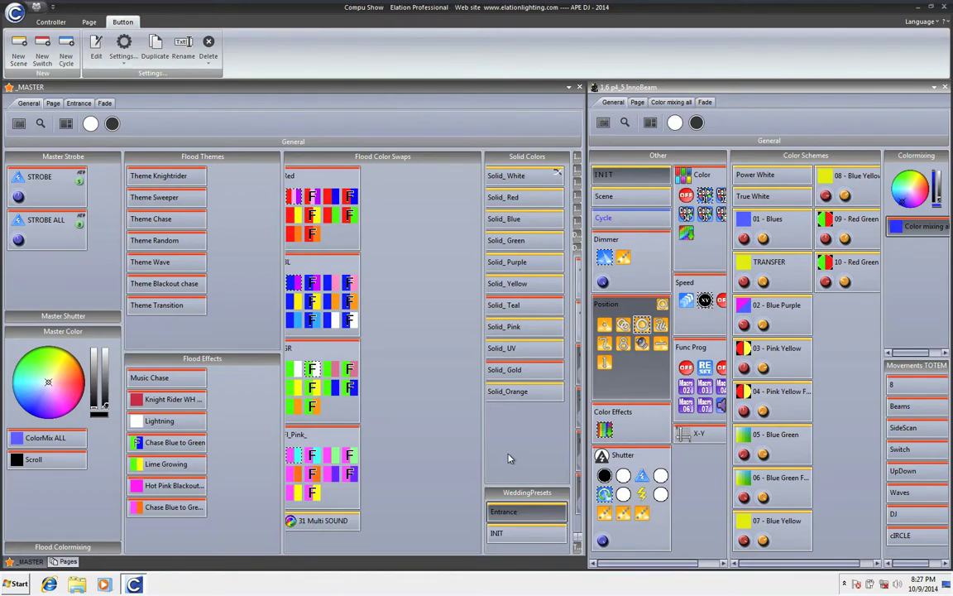
click(550, 513)
Step: Replace the InnoBeam page with 1,2 p1QWHS from Controller > Pages, docked right of _MASTER
click(945, 88)
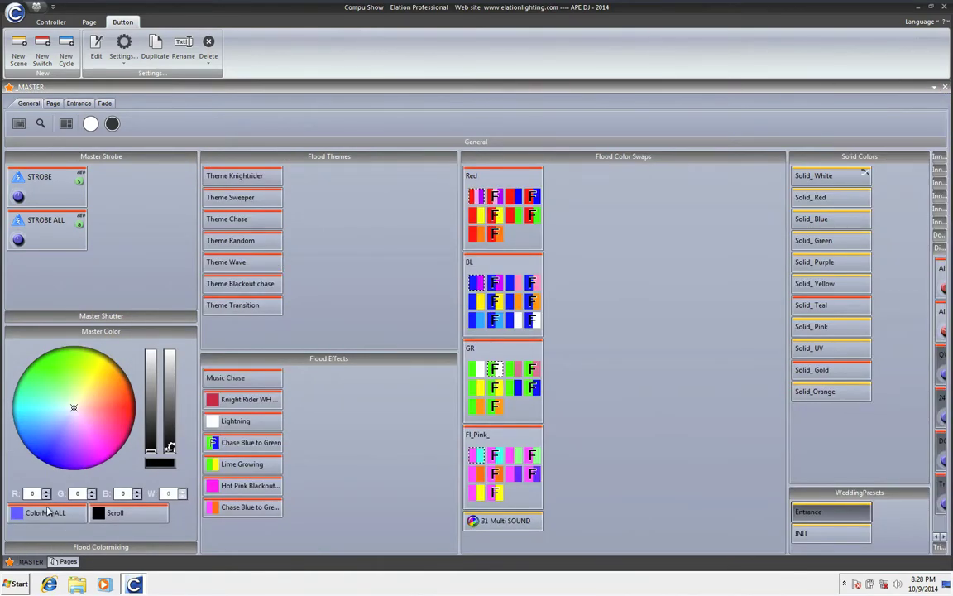
click(50, 21)
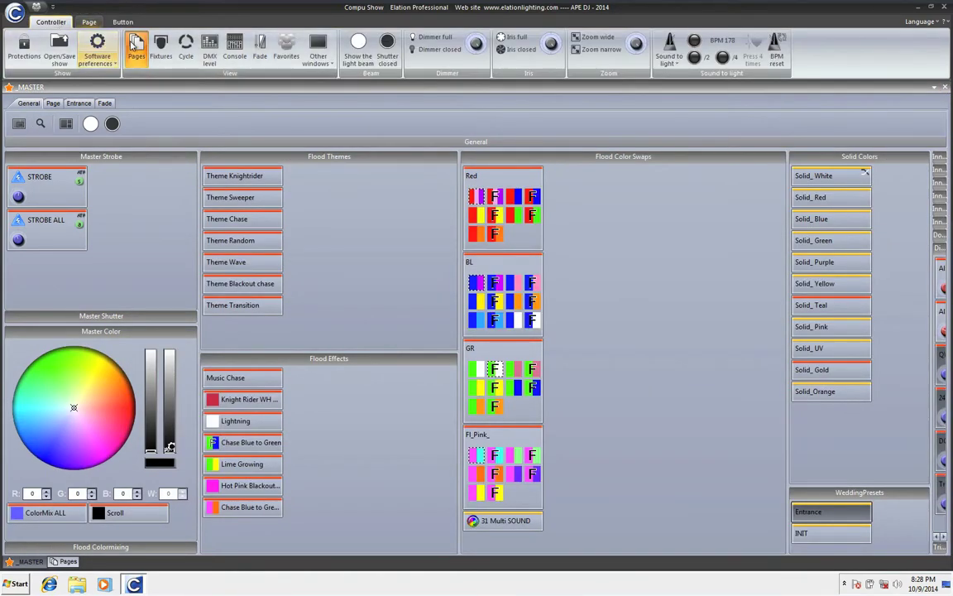
click(136, 43)
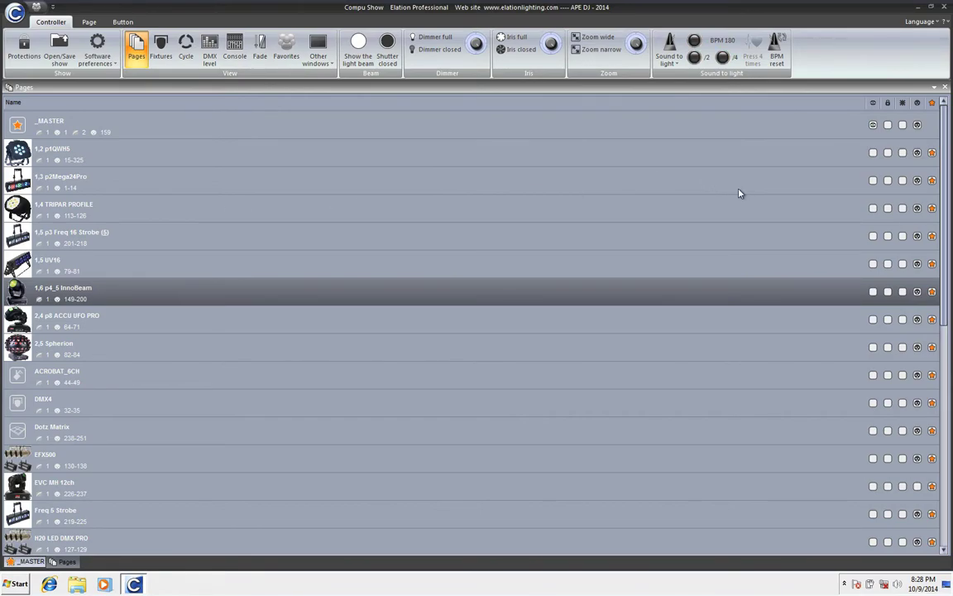
click(874, 155)
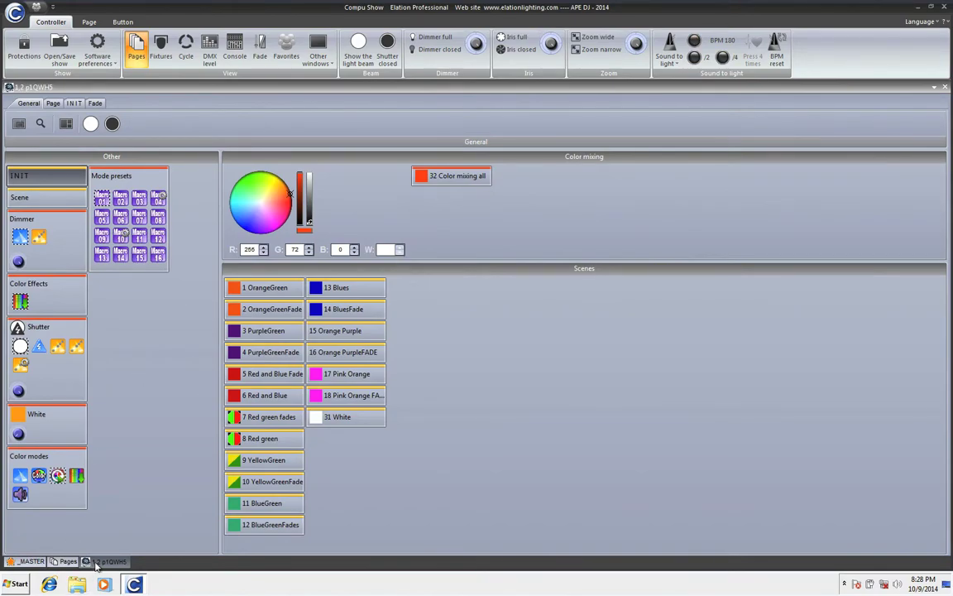
drag(87, 513, 498, 330)
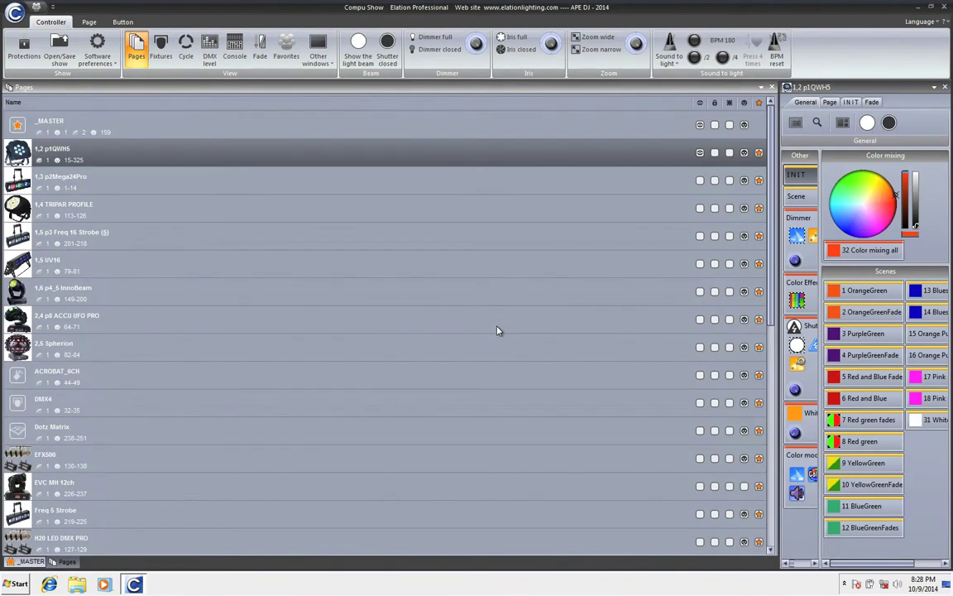
click(14, 564)
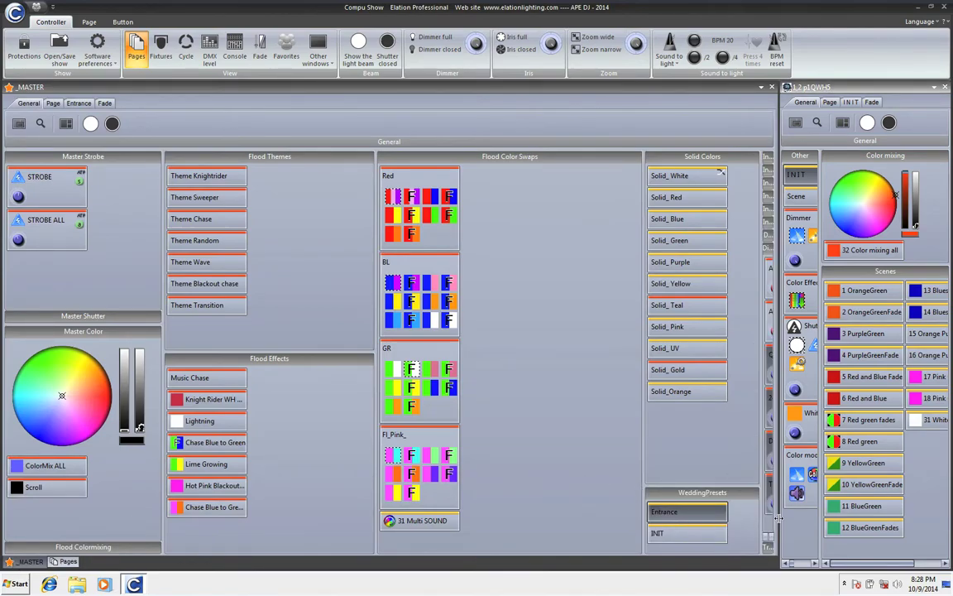
Step: Inspect the Fl_Pink_BabyBlue swap without saving, then copy it into the 1,2 p1QWHS Scenes frame
drag(777, 520, 538, 497)
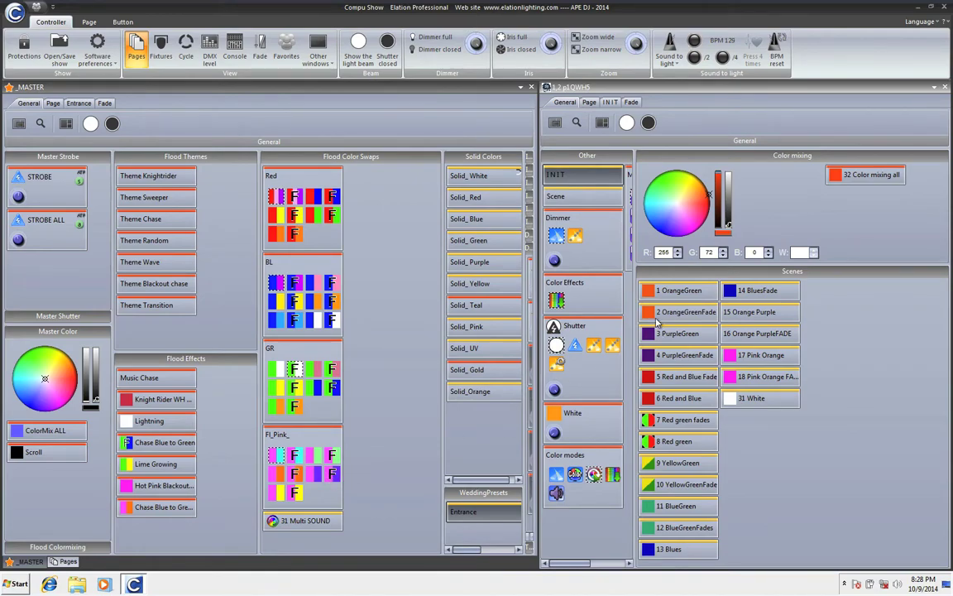
click(298, 436)
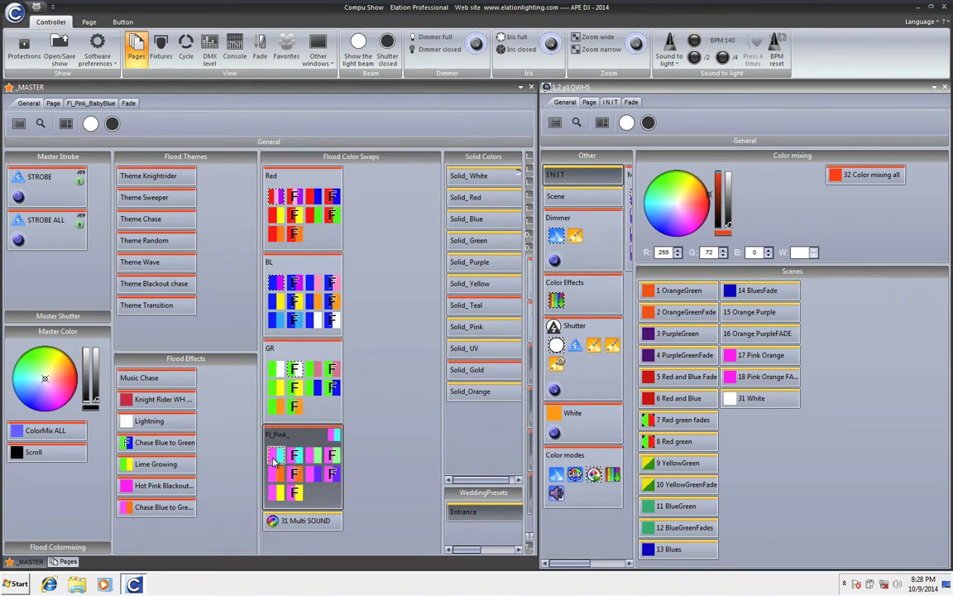
double_click(272, 455)
click(945, 6)
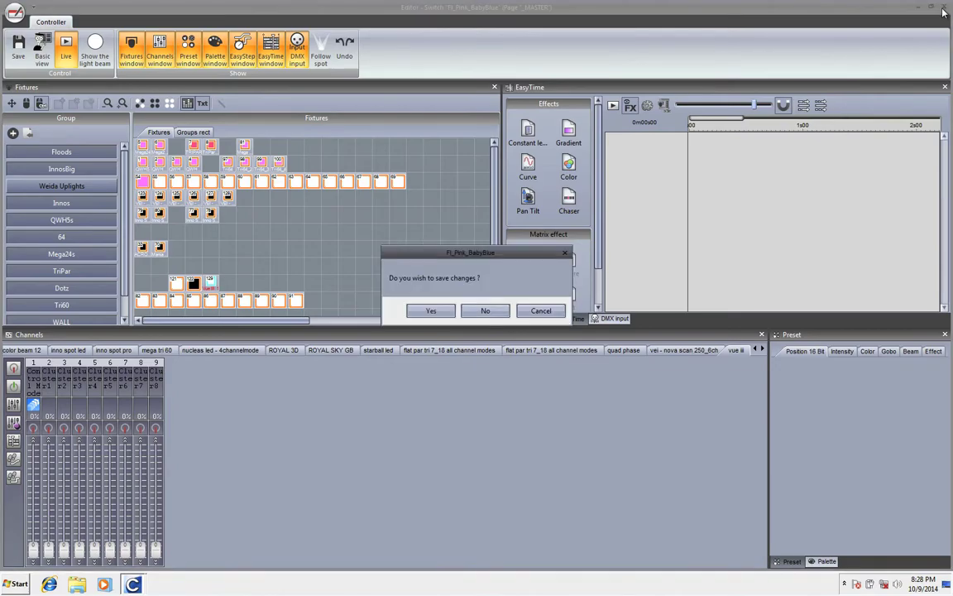
click(486, 310)
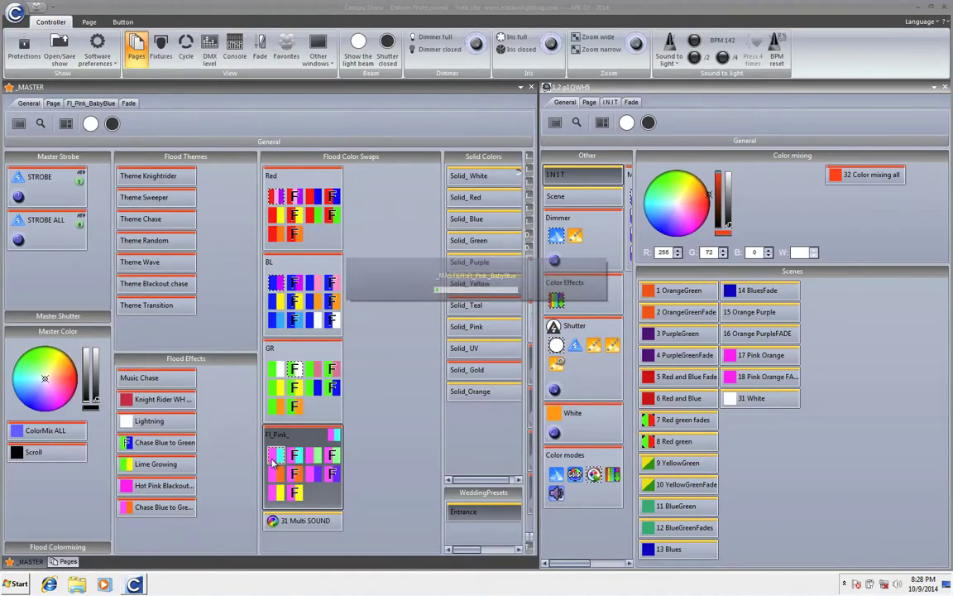
drag(272, 462, 782, 461)
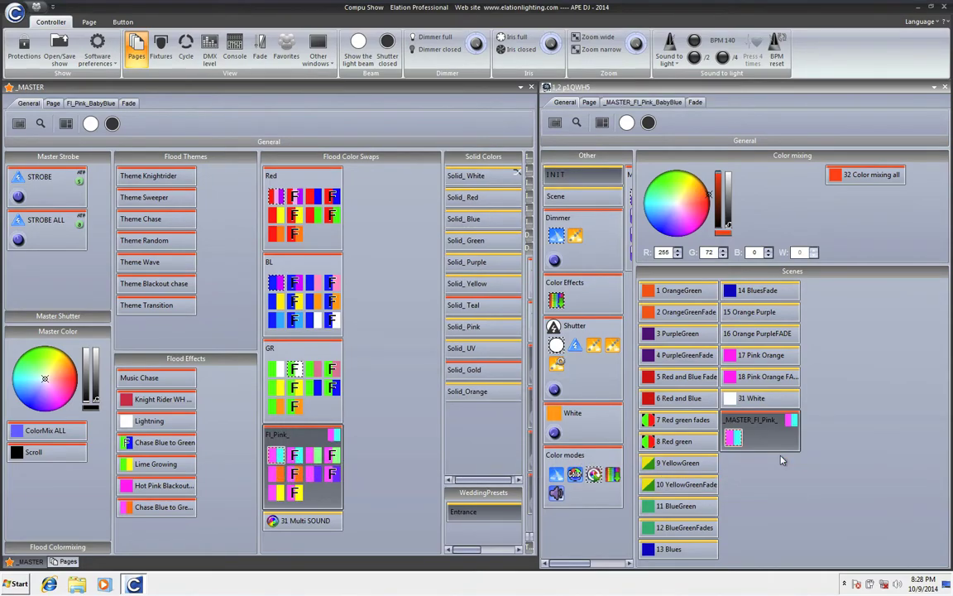
double_click(733, 441)
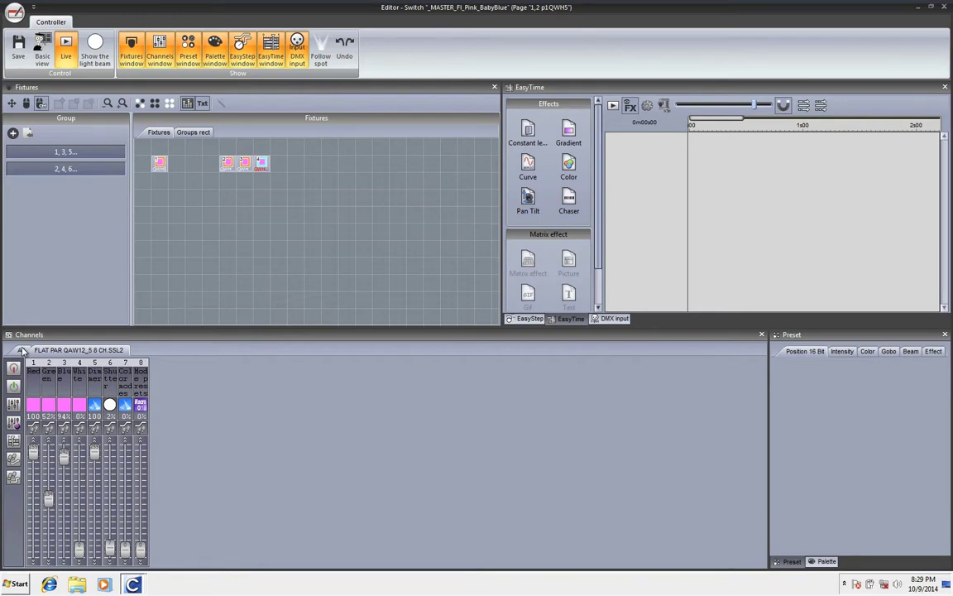
click(529, 319)
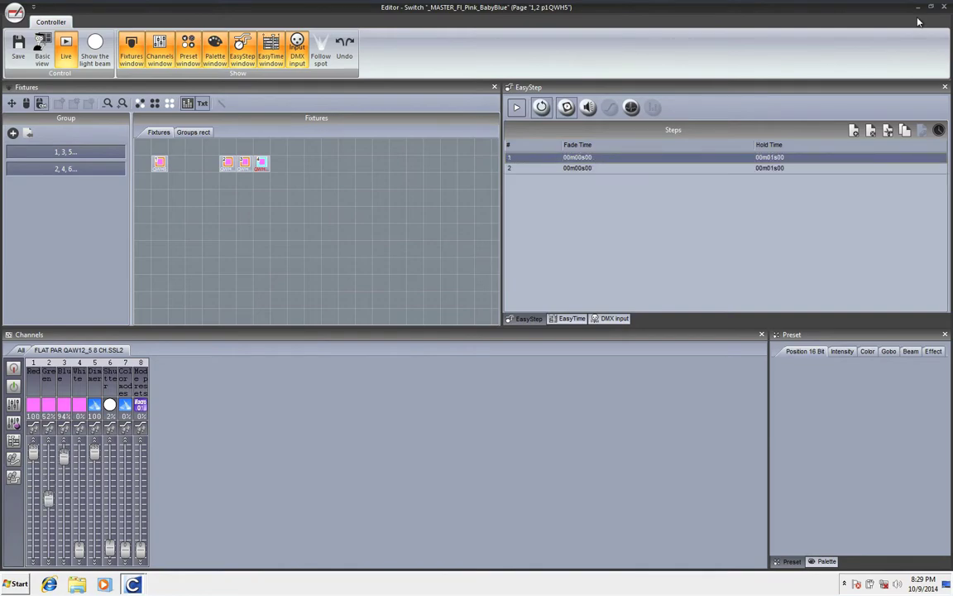
click(945, 8)
click(485, 310)
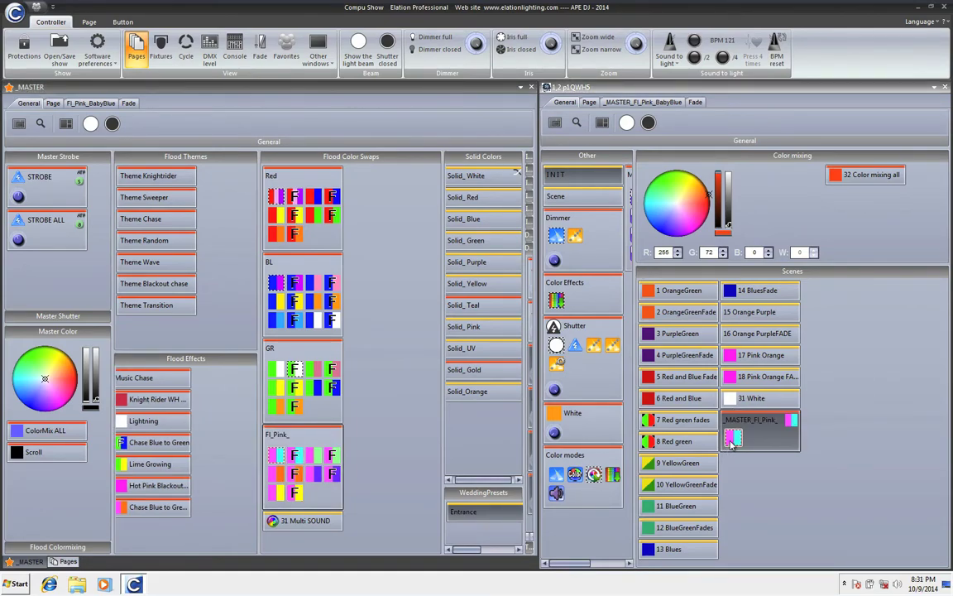
Step: Set the copied scene's faders to red 100, green 0 and blue 0, and save it
double_click(733, 445)
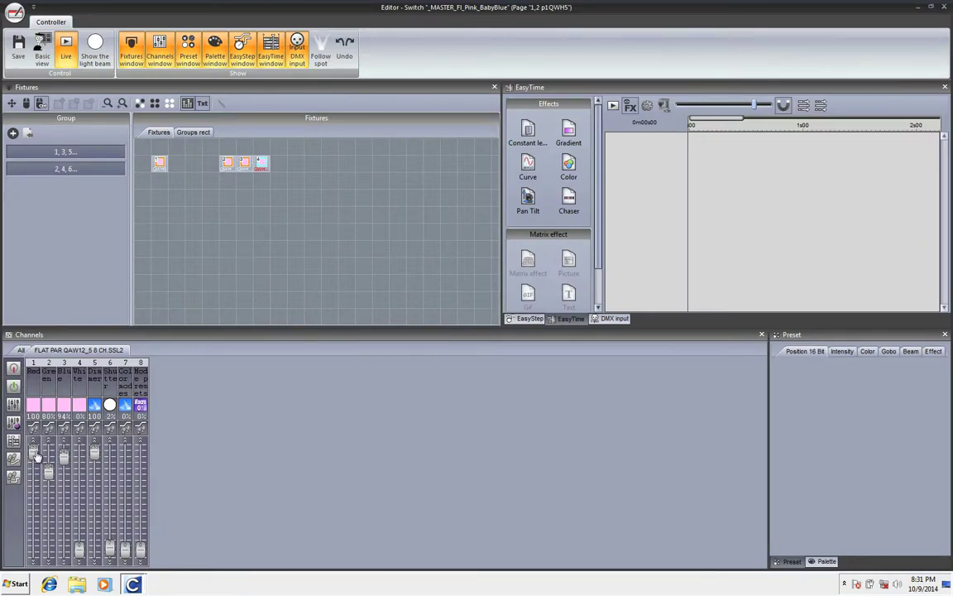
drag(36, 456, 36, 537)
drag(33, 433, 48, 548)
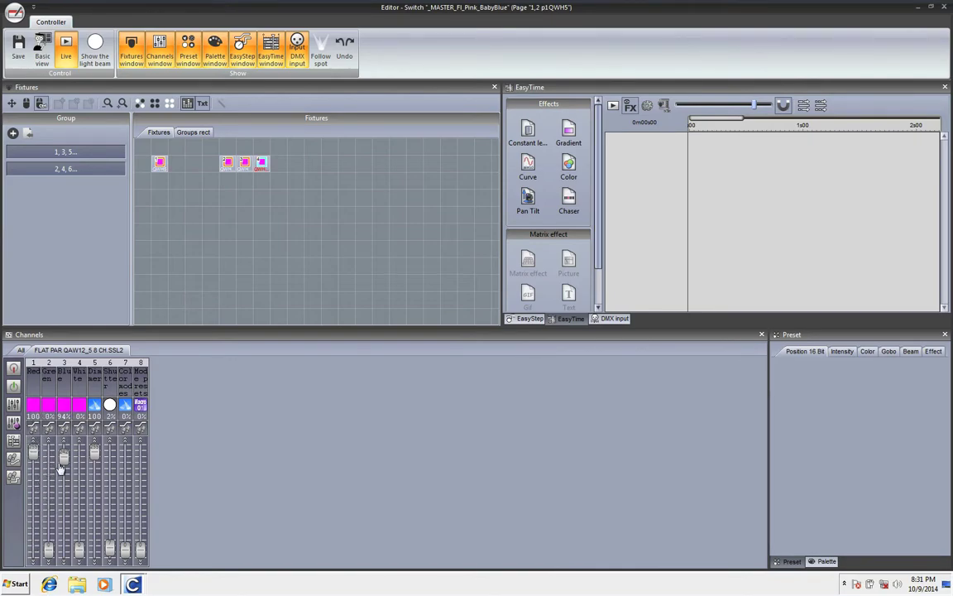
drag(64, 456, 68, 577)
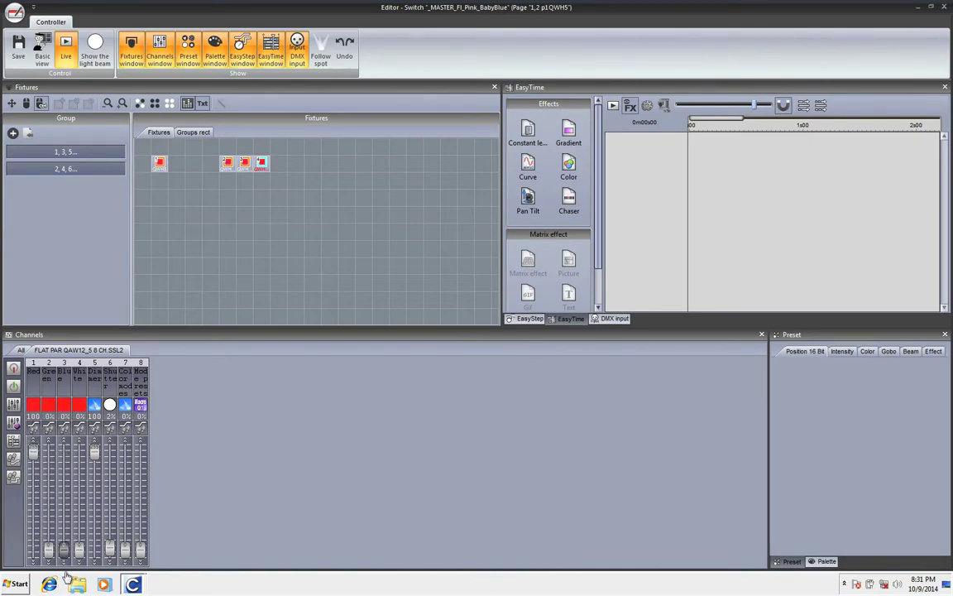
click(943, 7)
click(429, 312)
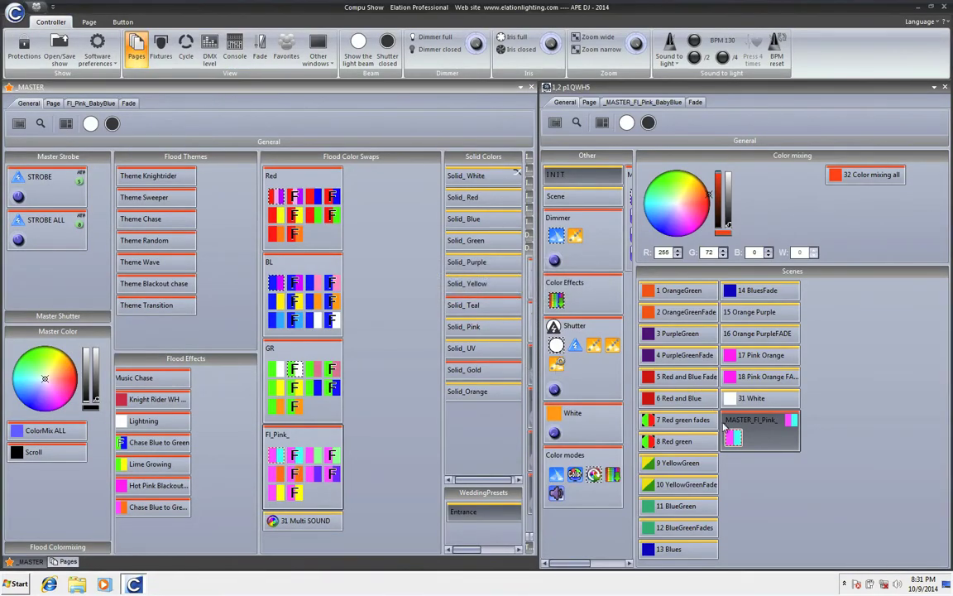
Step: In the fixtures preview, play and stop the red copied scene and the pink Fl_Pink_BabyBlue swap to compare them
click(160, 48)
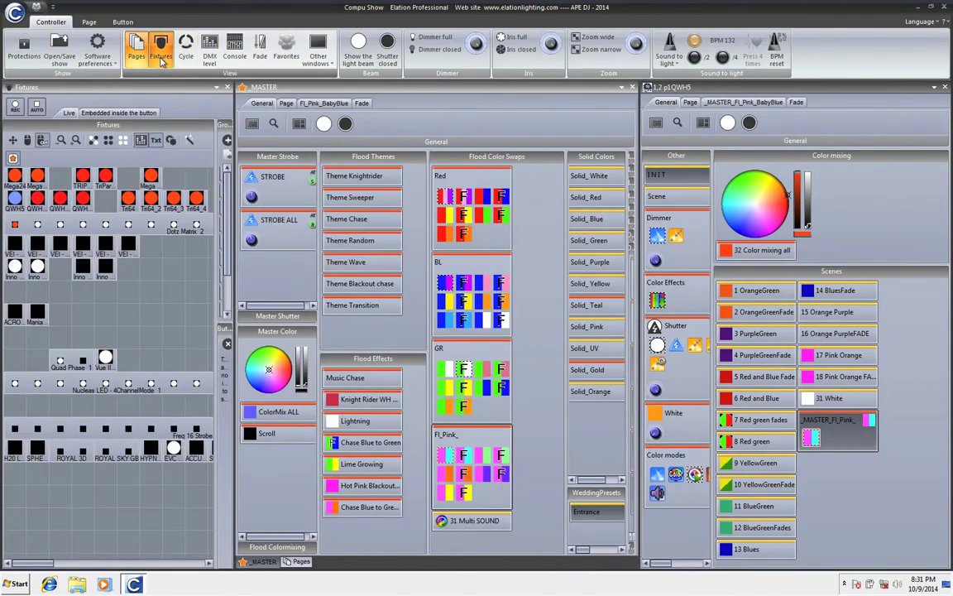
click(816, 440)
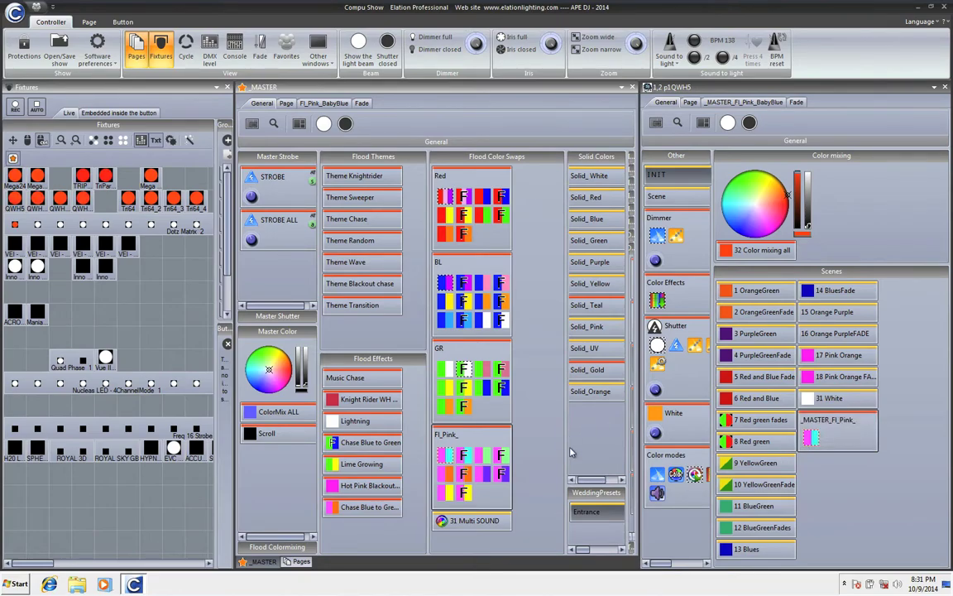
click(595, 520)
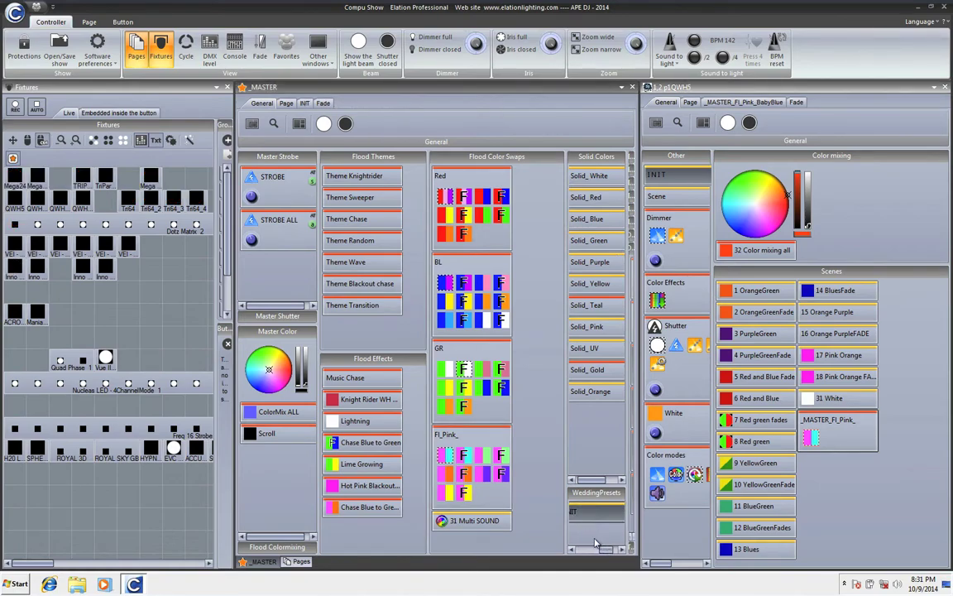
click(814, 439)
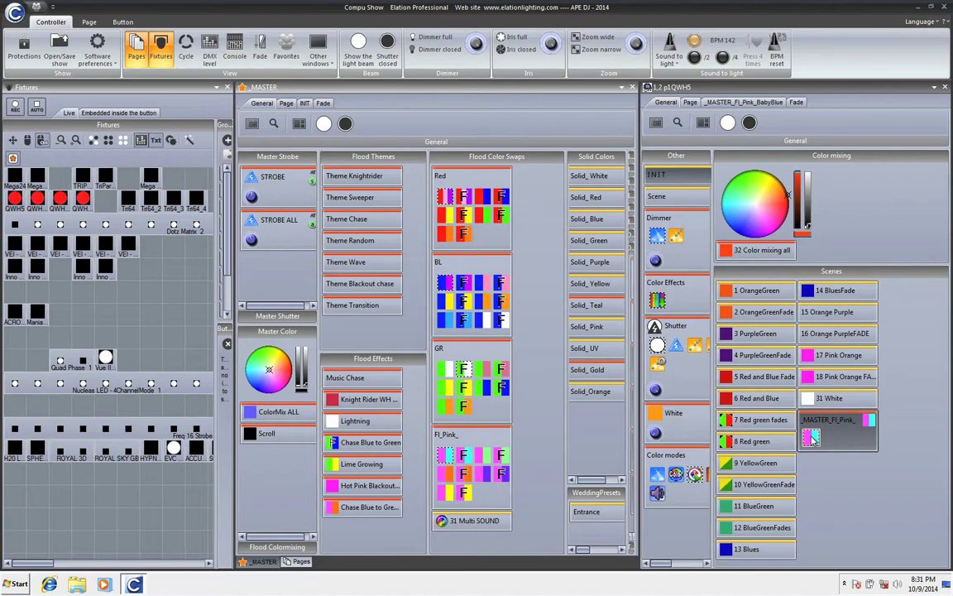
click(813, 439)
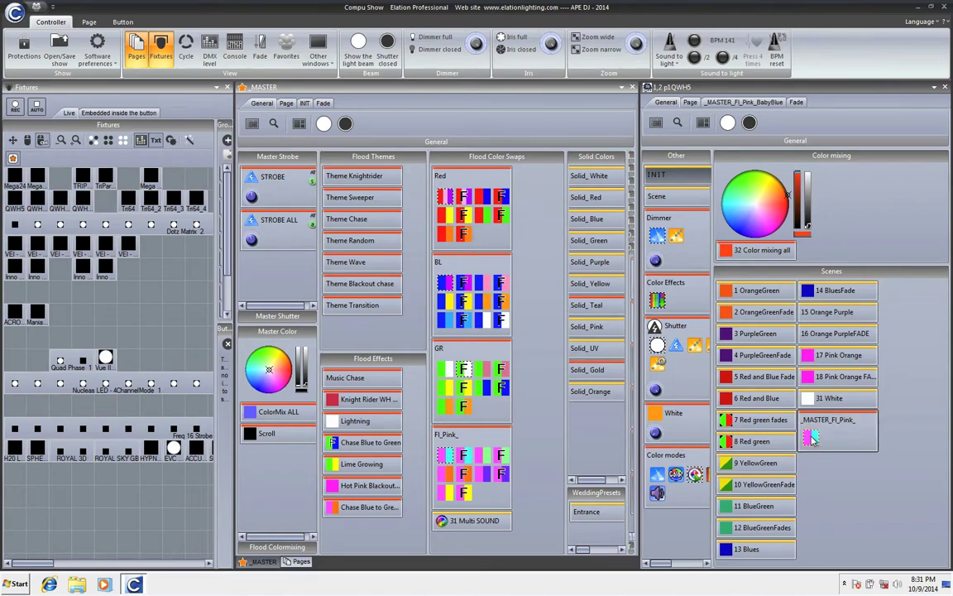
click(448, 456)
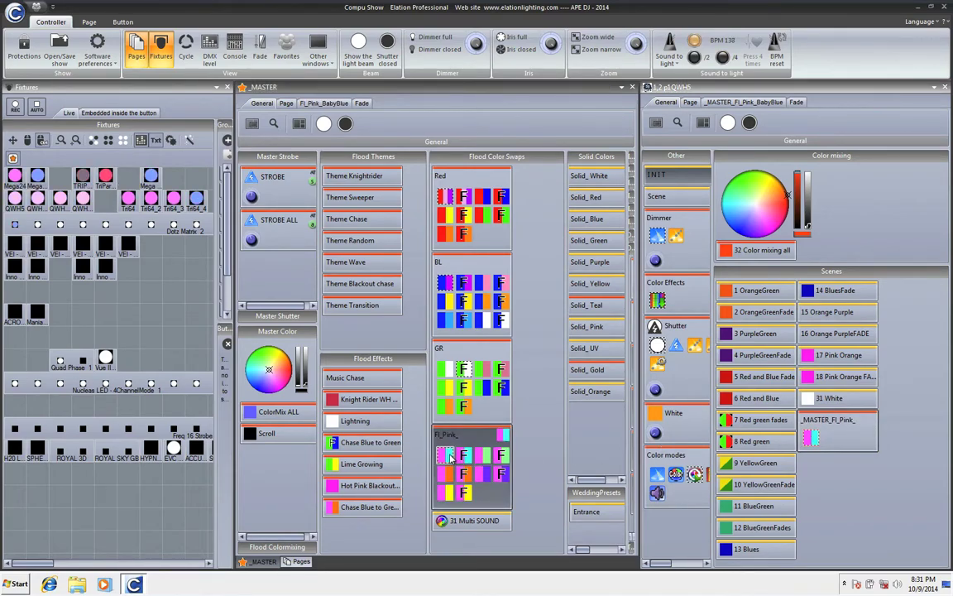
click(447, 456)
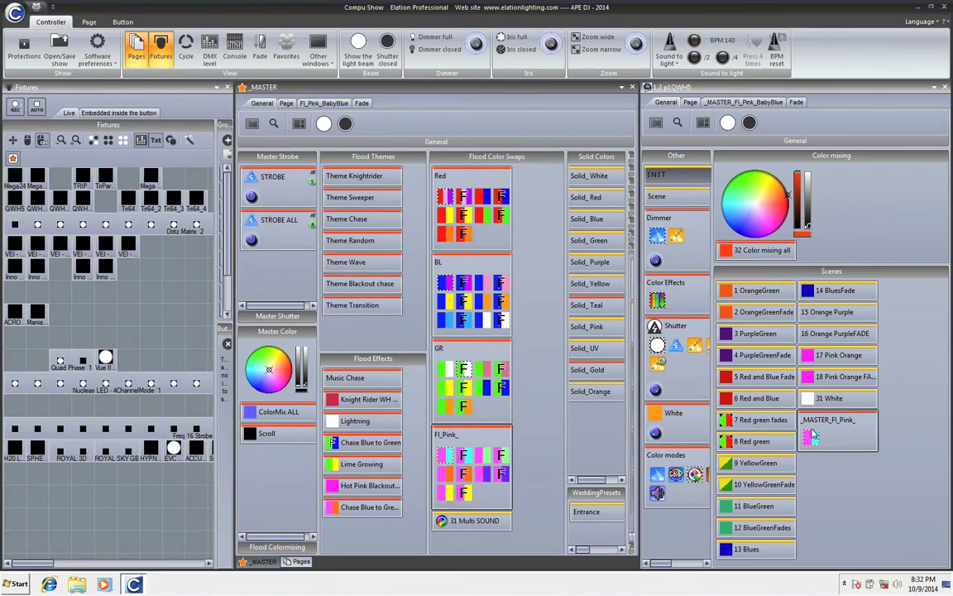
Step: Copy the red _MASTER_Fl_Pink_BabyBlue scene into the MASTER Fl_Pink_BabyBlue swap, then play it
drag(814, 436, 447, 464)
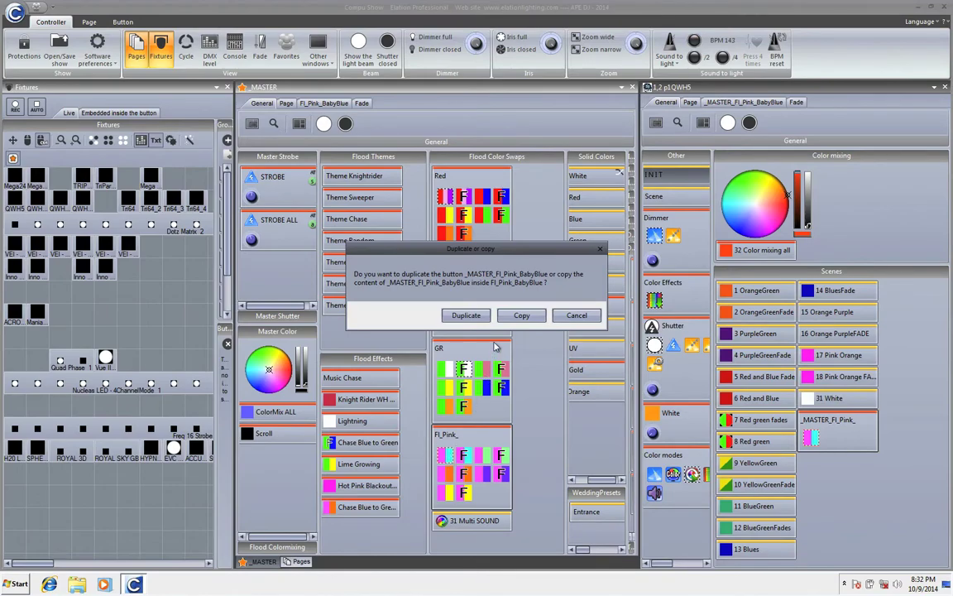
click(464, 315)
click(448, 455)
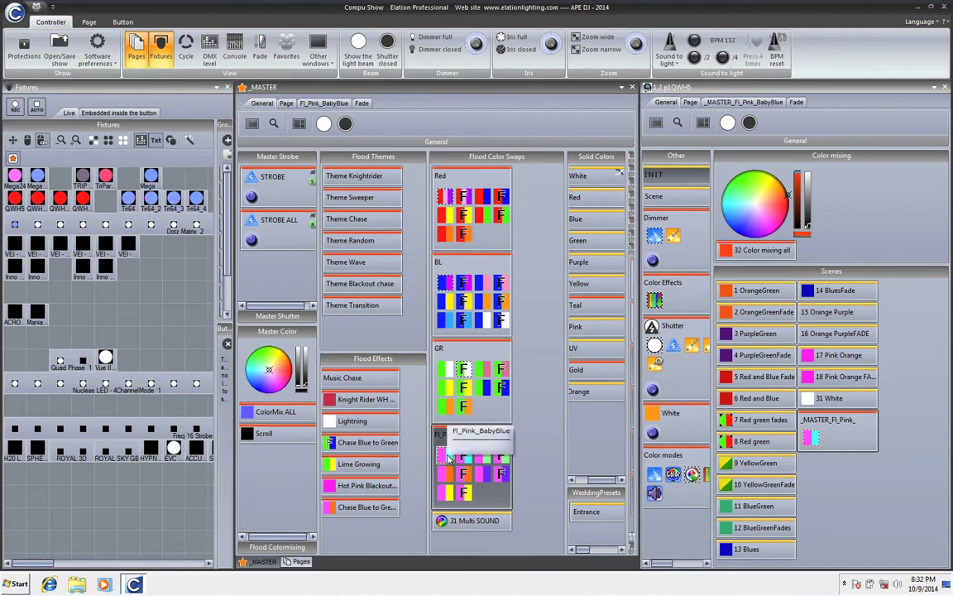
click(447, 456)
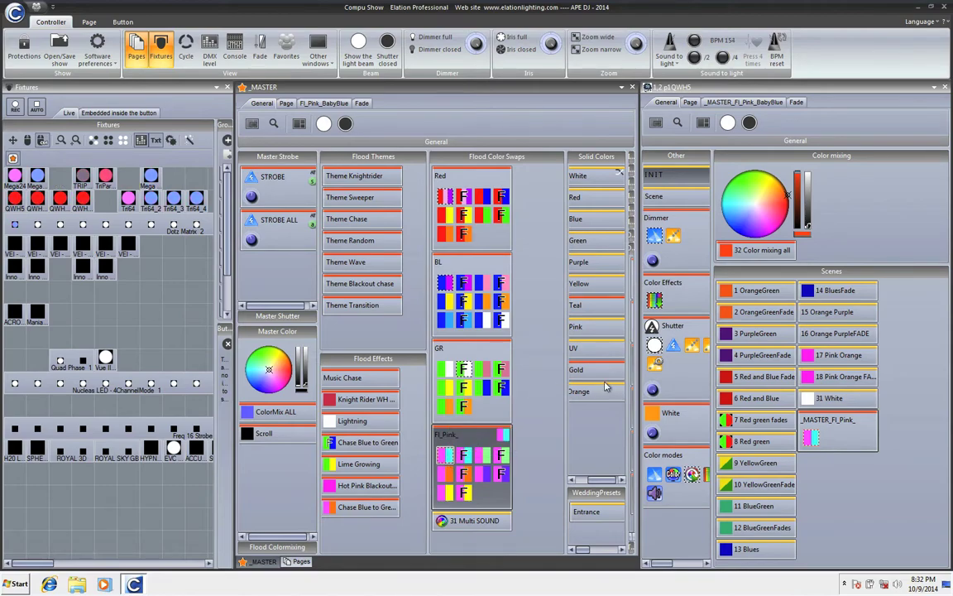
Step: Copy the 1,2 p1QWHS Shutter open button's contents into the MASTER Fl_Pink_ swap
drag(654, 346, 445, 465)
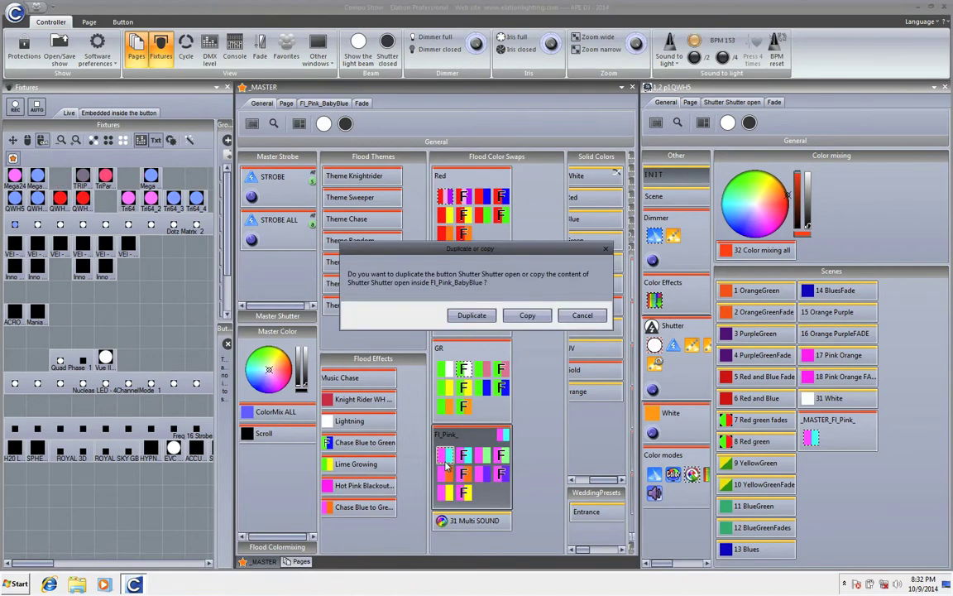
click(516, 316)
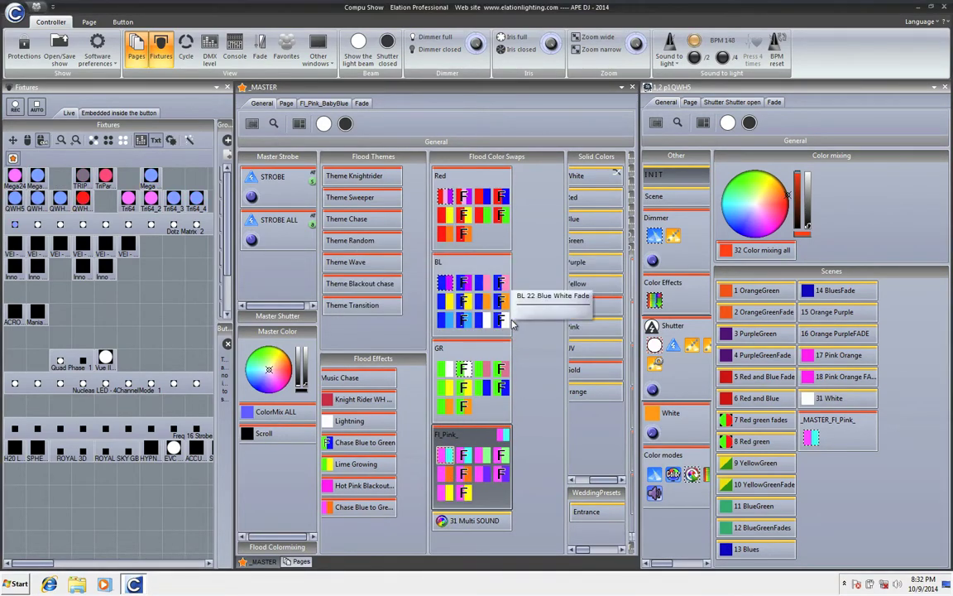